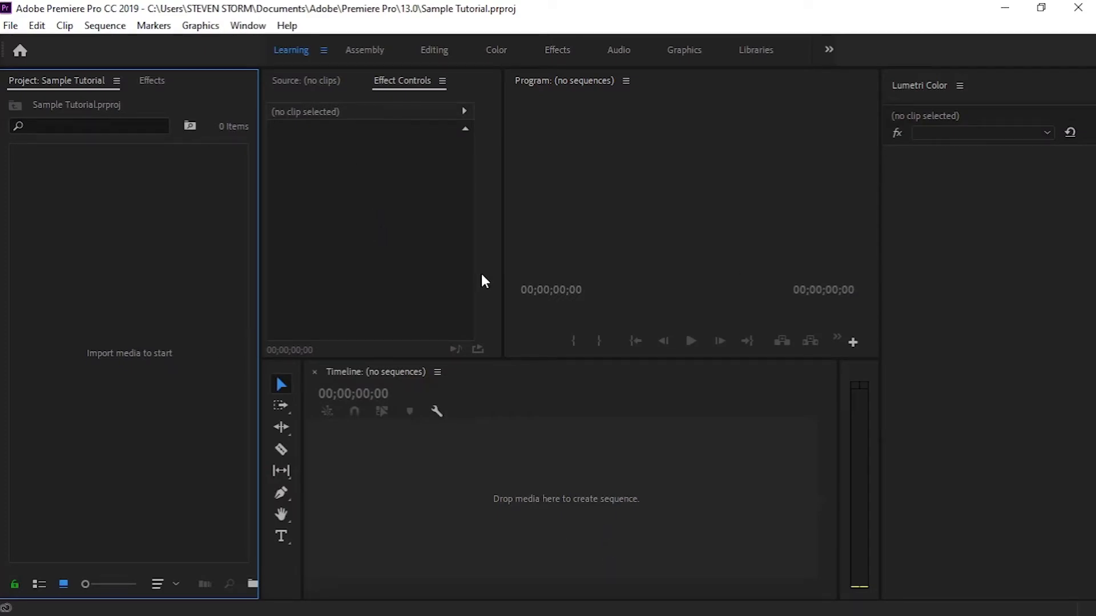
Step: Create a new sequence named Sample Tutorial with the DSLR 1080p24 preset
{"action": "left_click", "coordinate": [12, 25]}
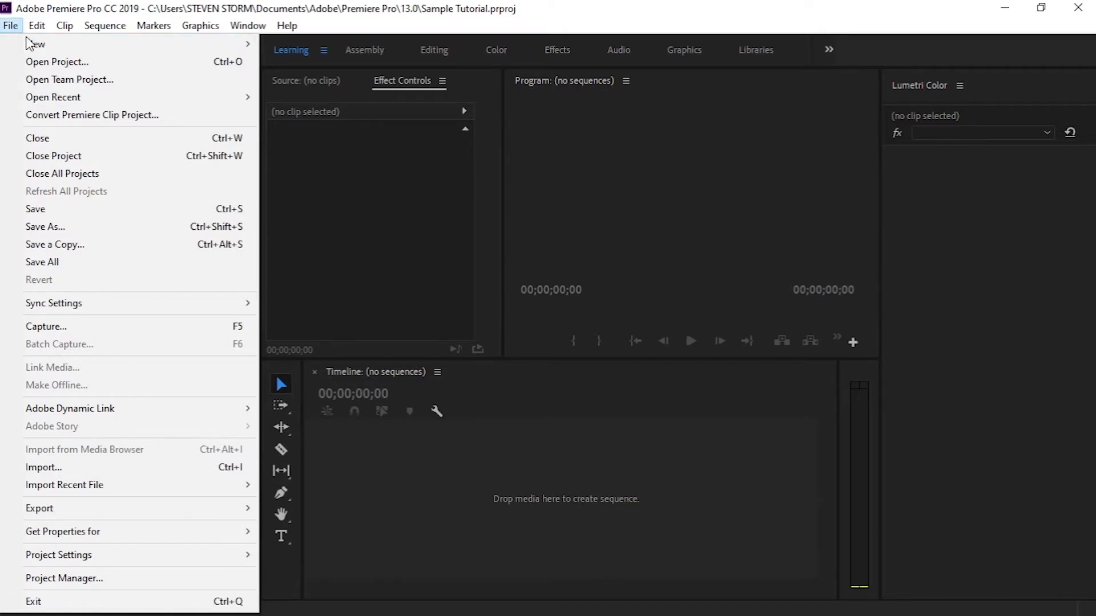
{"action": "mouse_move", "coordinate": [210, 46]}
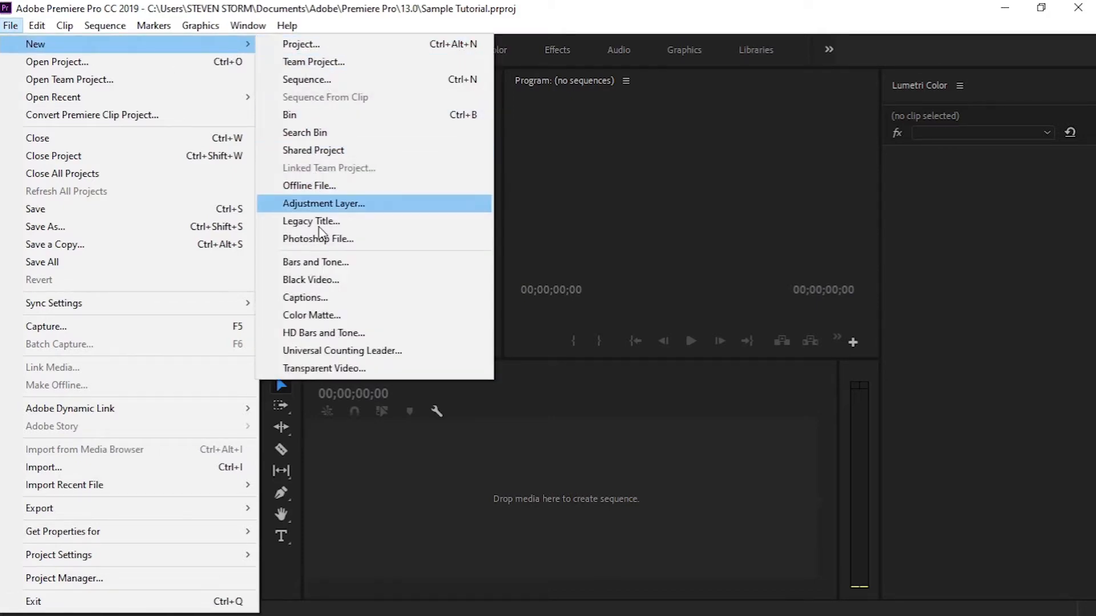
{"action": "left_click", "coordinate": [314, 83]}
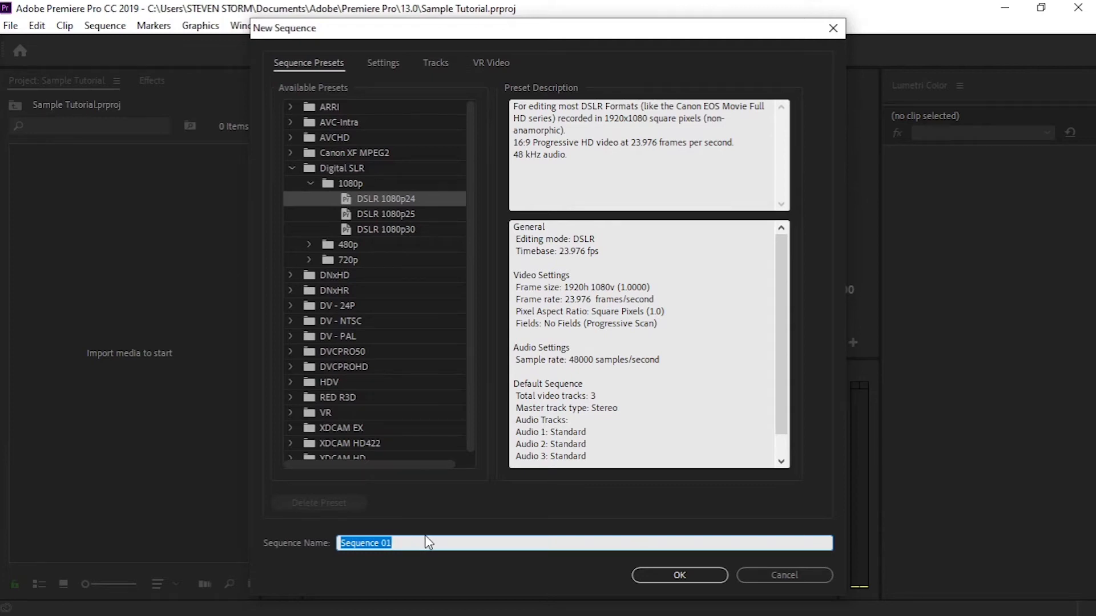
{"action": "type", "text": "Sample Tutorial"}
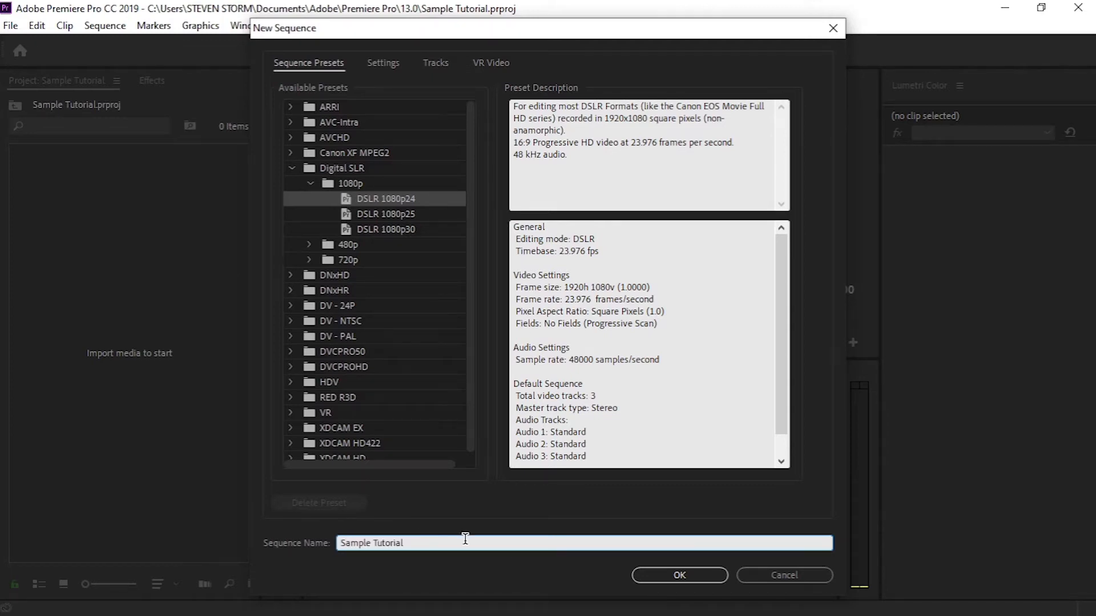
{"action": "left_click", "coordinate": [697, 581]}
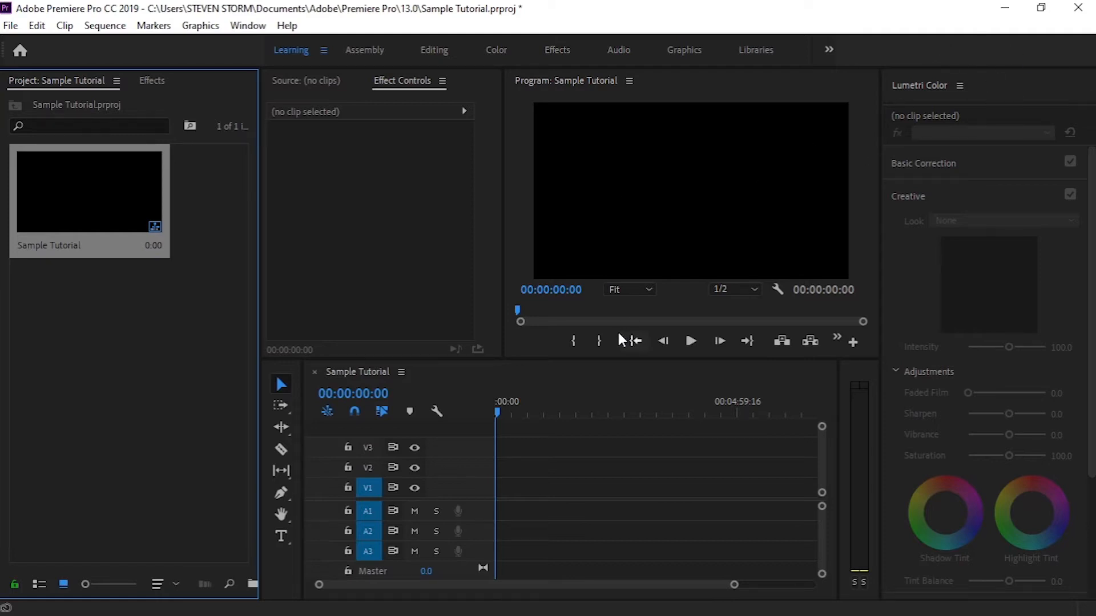
Step: Bring MY FIRST VLOG RAW CLIP.MOV from outside the program into the start of the sequence on tracks V1 and A1
{"action": "left_click", "coordinate": [1002, 9]}
{"action": "left_click_drag", "start_coordinate": [1053, 261], "coordinate": [527, 467]}
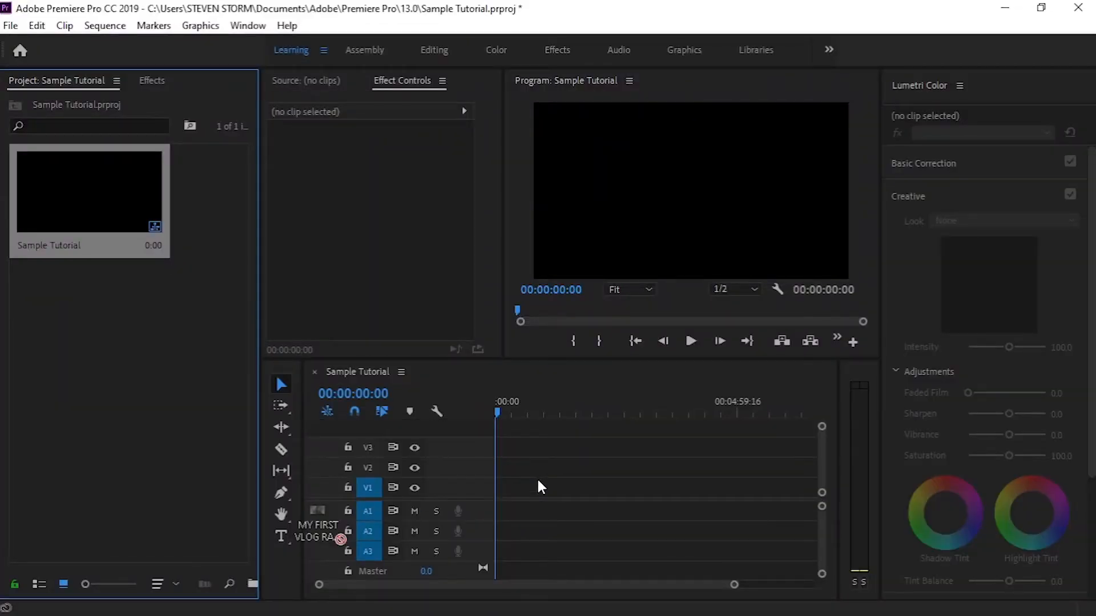
{"action": "mouse_move", "coordinate": [537, 480]}
{"action": "left_mouse_down"}
{"action": "mouse_move", "coordinate": [499, 490]}
{"action": "mouse_move", "coordinate": [523, 508]}
{"action": "mouse_move", "coordinate": [526, 497]}
{"action": "left_mouse_up"}
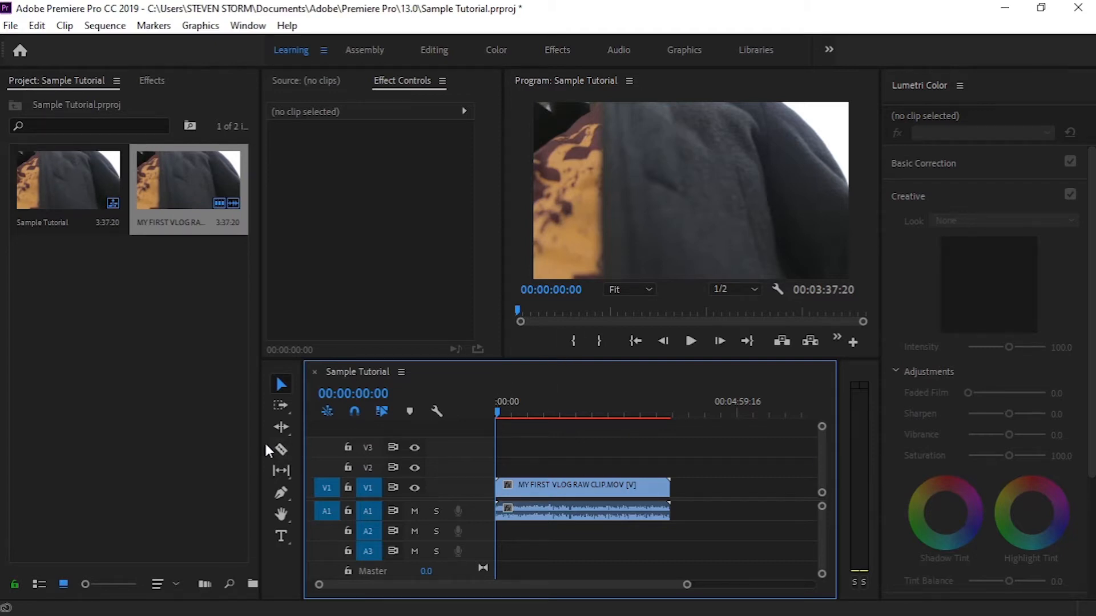
Step: Narrow the project area to give the timeline more room, and close the Lumetri Color panel
{"action": "left_click_drag", "start_coordinate": [258, 444], "coordinate": [126, 455]}
{"action": "left_click_drag", "start_coordinate": [302, 492], "coordinate": [194, 492]}
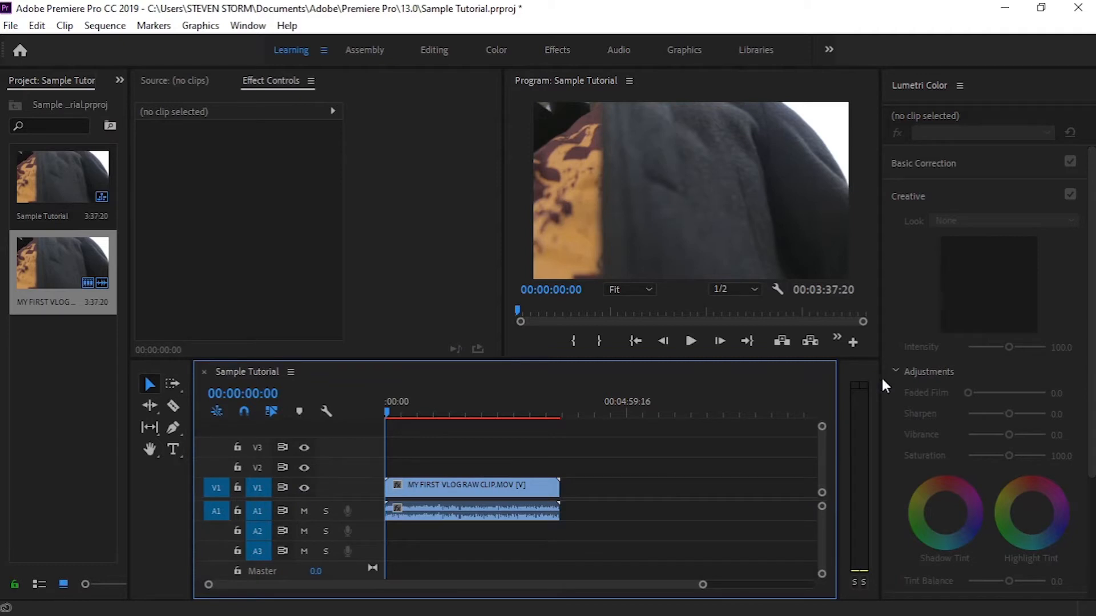
{"action": "left_click", "coordinate": [959, 86]}
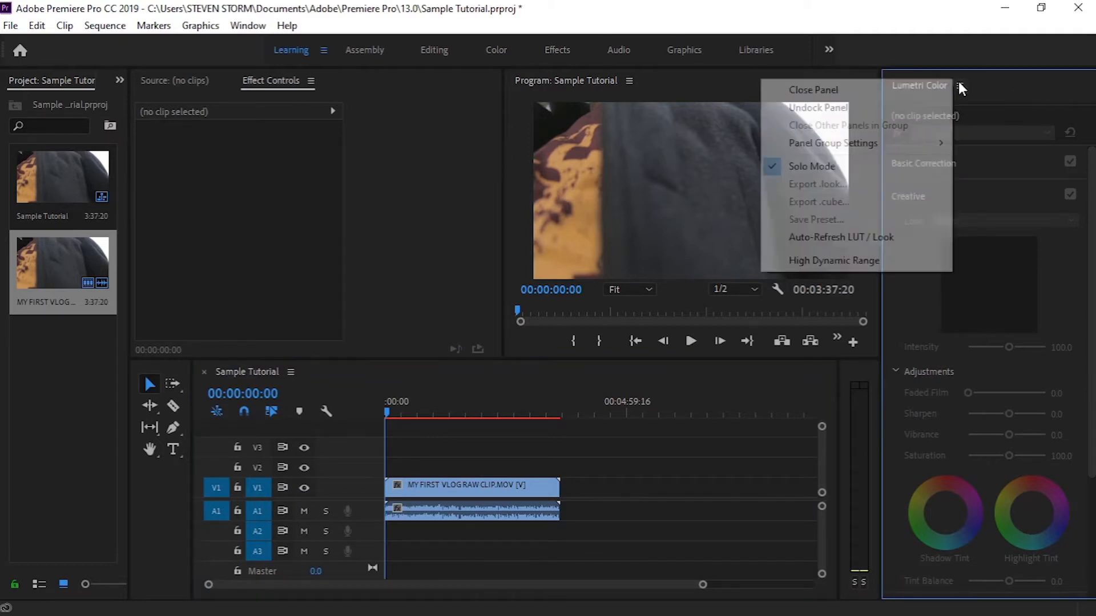
{"action": "left_click", "coordinate": [923, 90]}
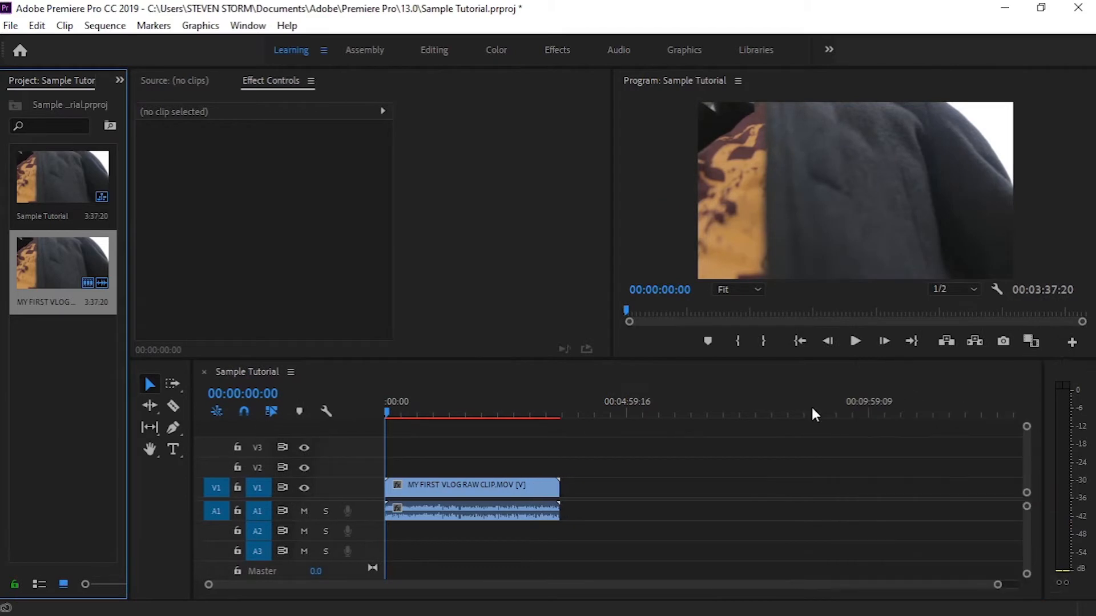
Step: Scrub through the vlog clip in the sequence to about 00:02:11:21
{"action": "left_click", "coordinate": [409, 414]}
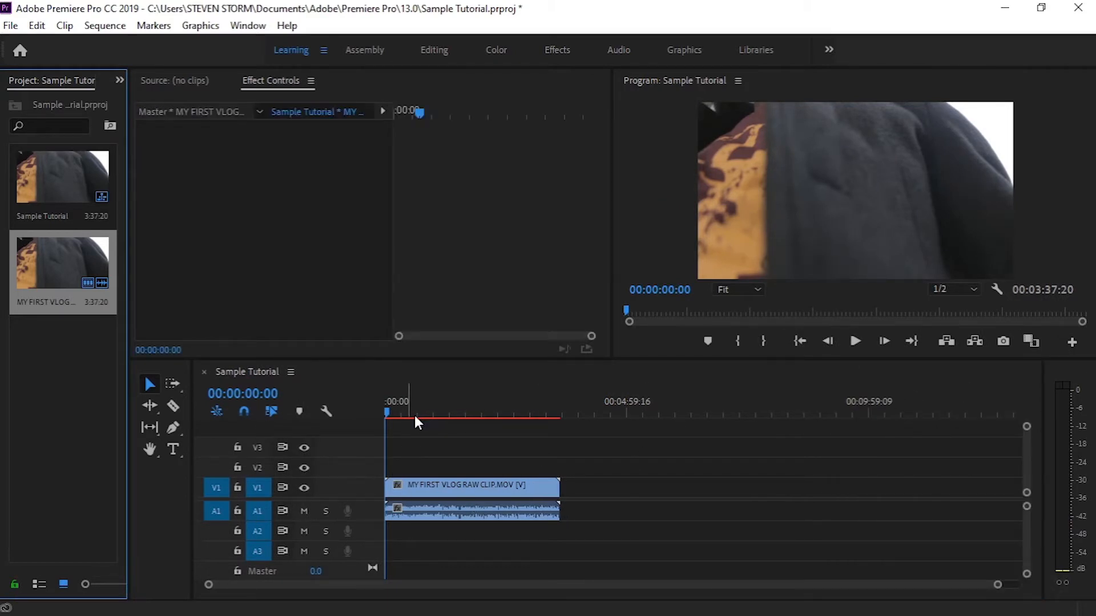
{"action": "left_click", "coordinate": [414, 418]}
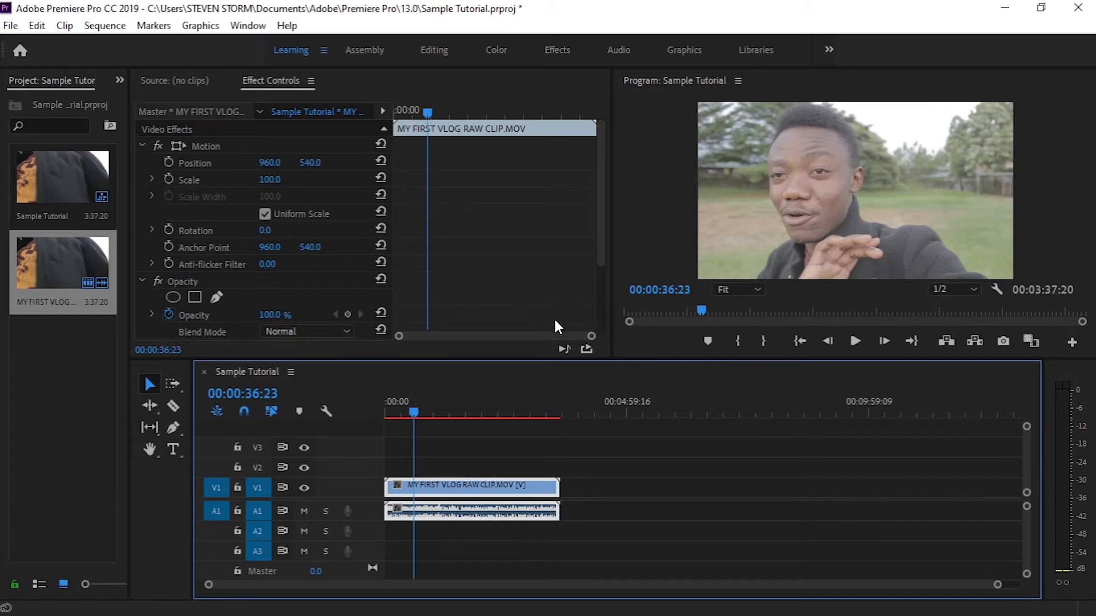
{"action": "left_click_drag", "start_coordinate": [449, 415], "coordinate": [495, 417]}
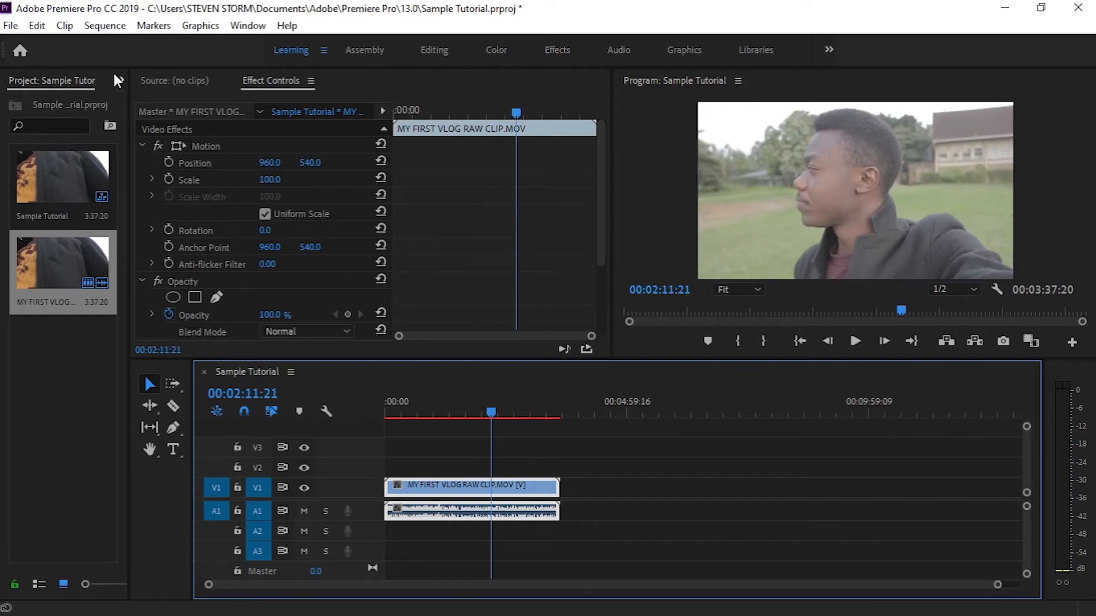
Step: Set the default audio hardware input to Input (M-Track) in the preferences and accept the device change
{"action": "left_click", "coordinate": [48, 33]}
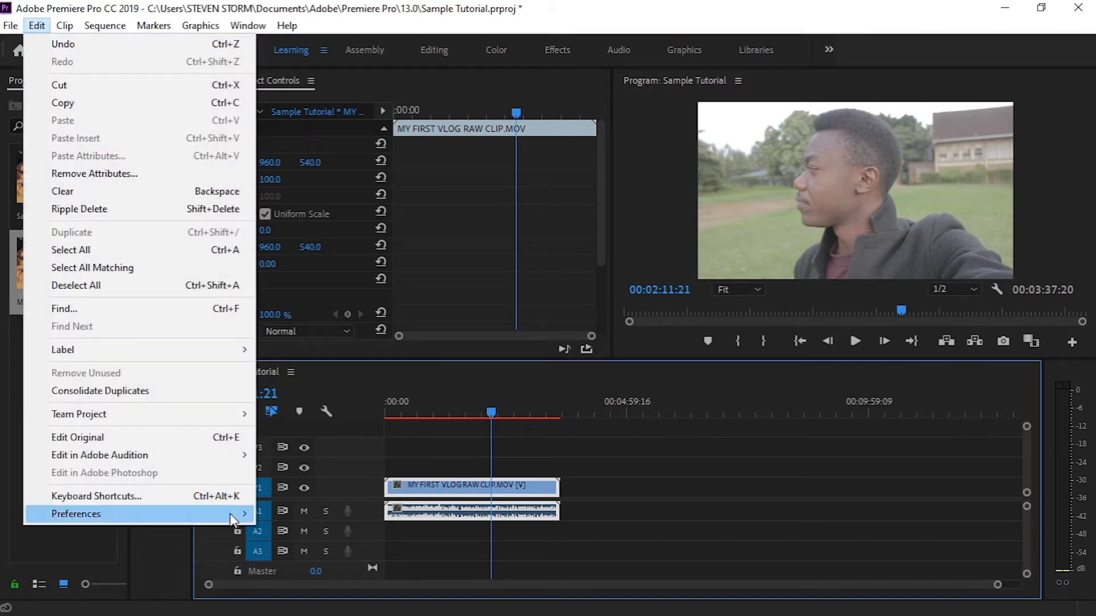
{"action": "mouse_move", "coordinate": [237, 515]}
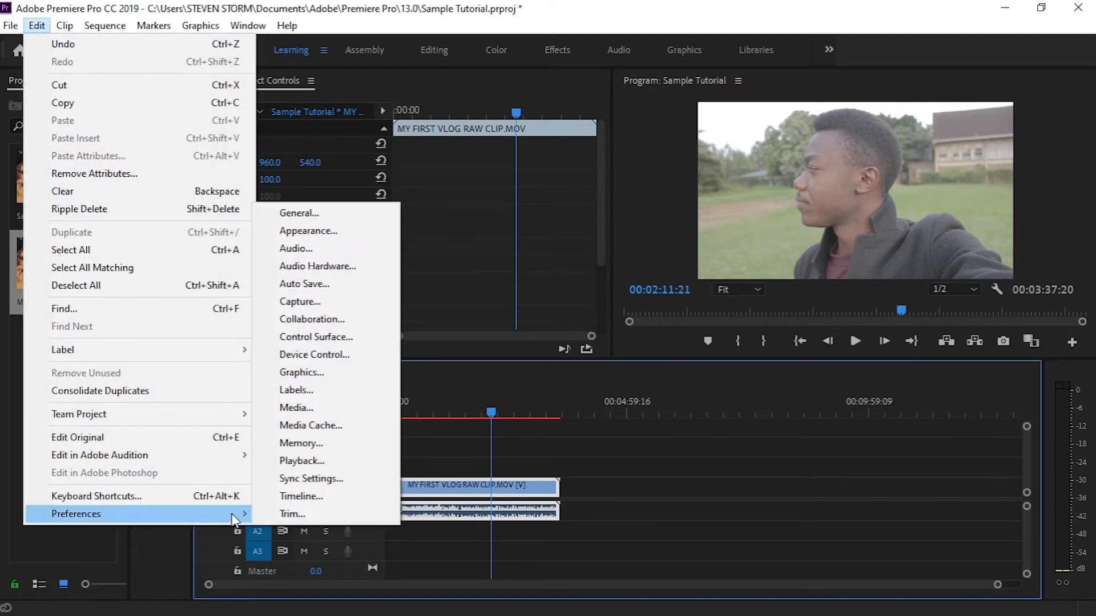
{"action": "left_click", "coordinate": [355, 265]}
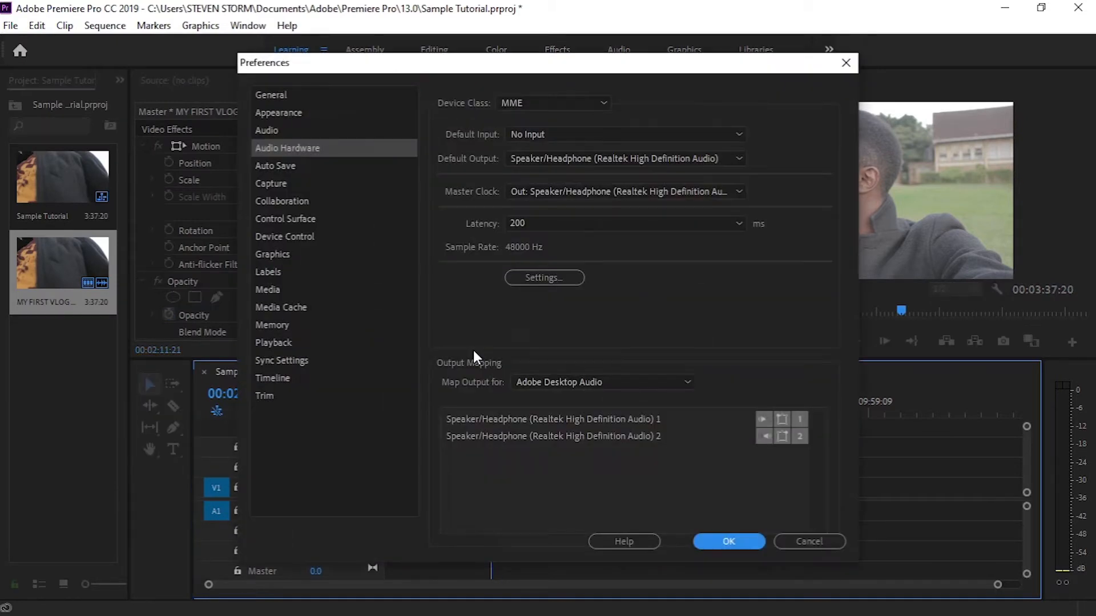
{"action": "left_click", "coordinate": [545, 137]}
{"action": "left_click", "coordinate": [594, 161]}
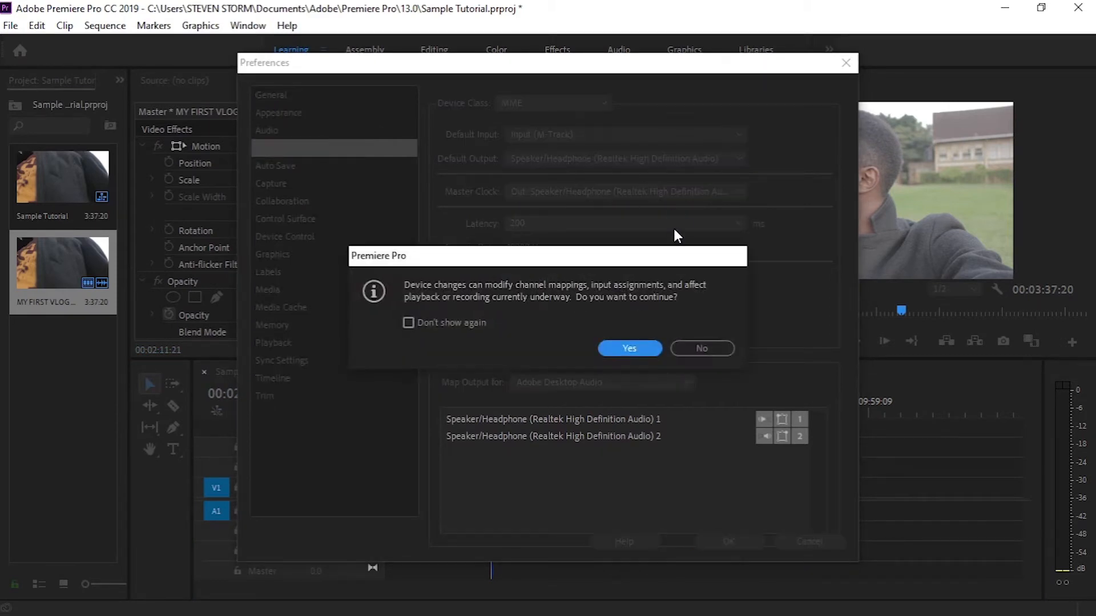
{"action": "left_click", "coordinate": [639, 349]}
Step: Set the default audio output to Speakers (M-Track), accept the device change and save the preferences
{"action": "left_click", "coordinate": [609, 165]}
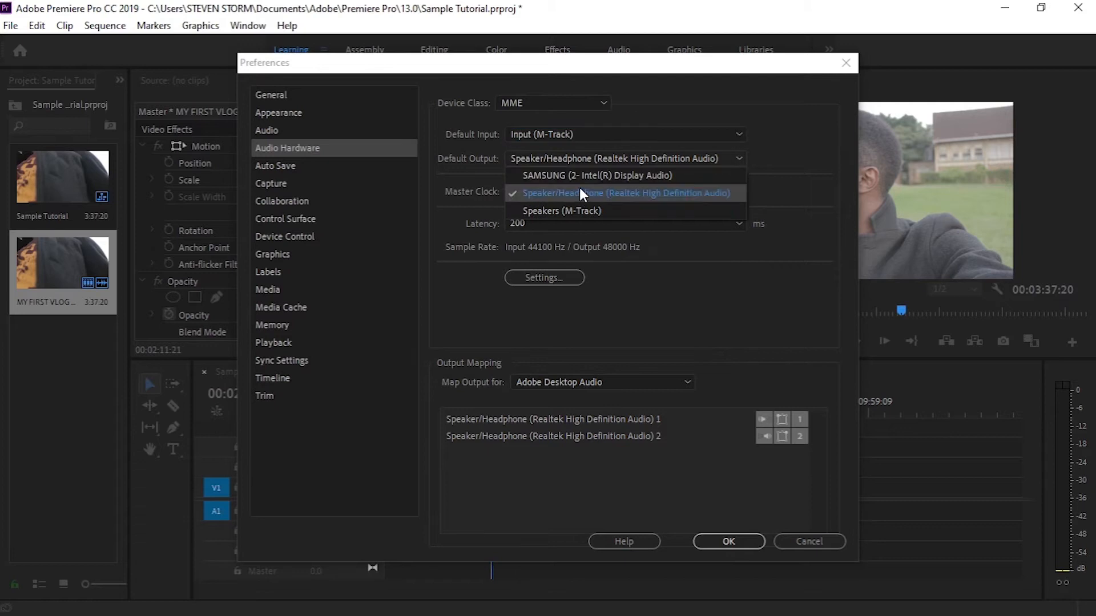
{"action": "left_click", "coordinate": [593, 211]}
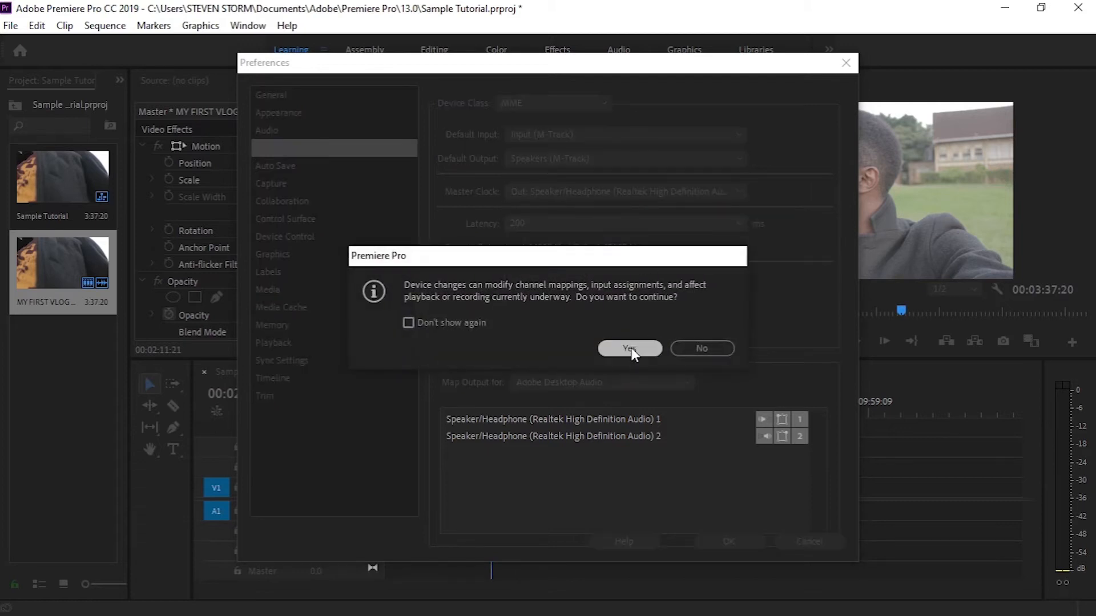
{"action": "left_click", "coordinate": [631, 348]}
{"action": "left_click", "coordinate": [727, 541]}
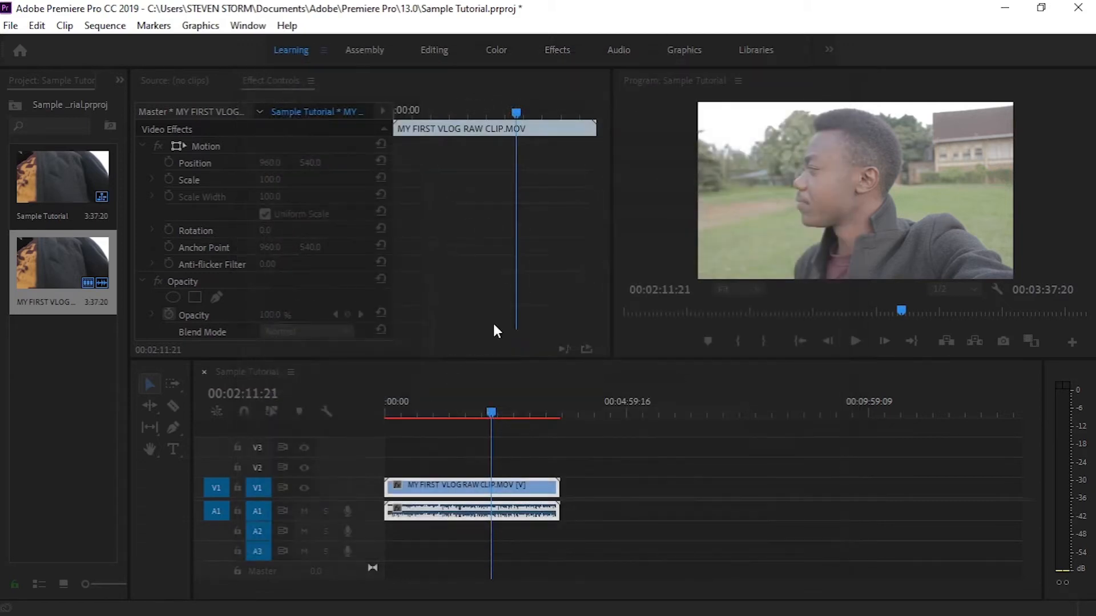
Step: Play the clip from about 00:01:14:22 to check its sound, and park the playhead at about 00:01:34:22
{"action": "mouse_move", "coordinate": [496, 423]}
{"action": "left_mouse_down"}
{"action": "mouse_move", "coordinate": [470, 417]}
{"action": "mouse_move", "coordinate": [502, 417]}
{"action": "mouse_move", "coordinate": [477, 420]}
{"action": "mouse_move", "coordinate": [489, 425]}
{"action": "left_mouse_up"}
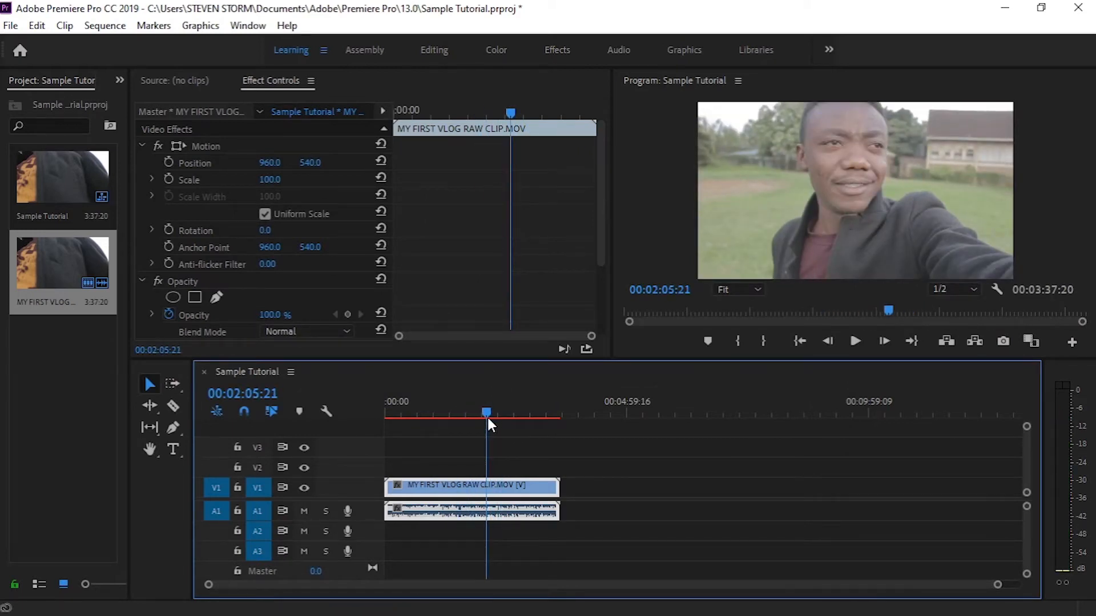
{"action": "left_click_drag", "start_coordinate": [489, 425], "coordinate": [445, 422]}
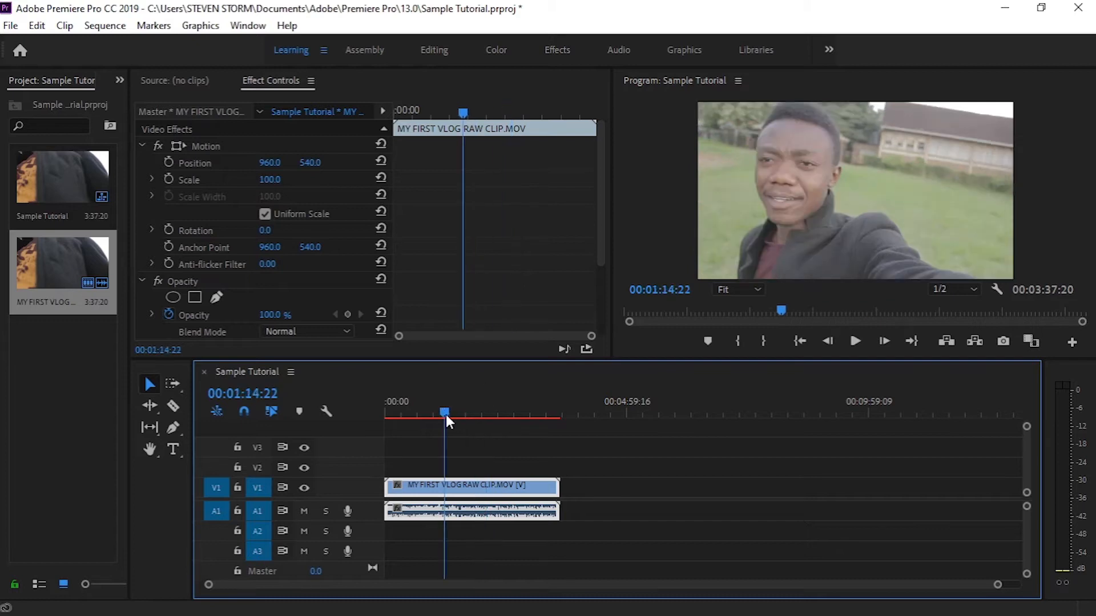
{"action": "key", "text": "space"}
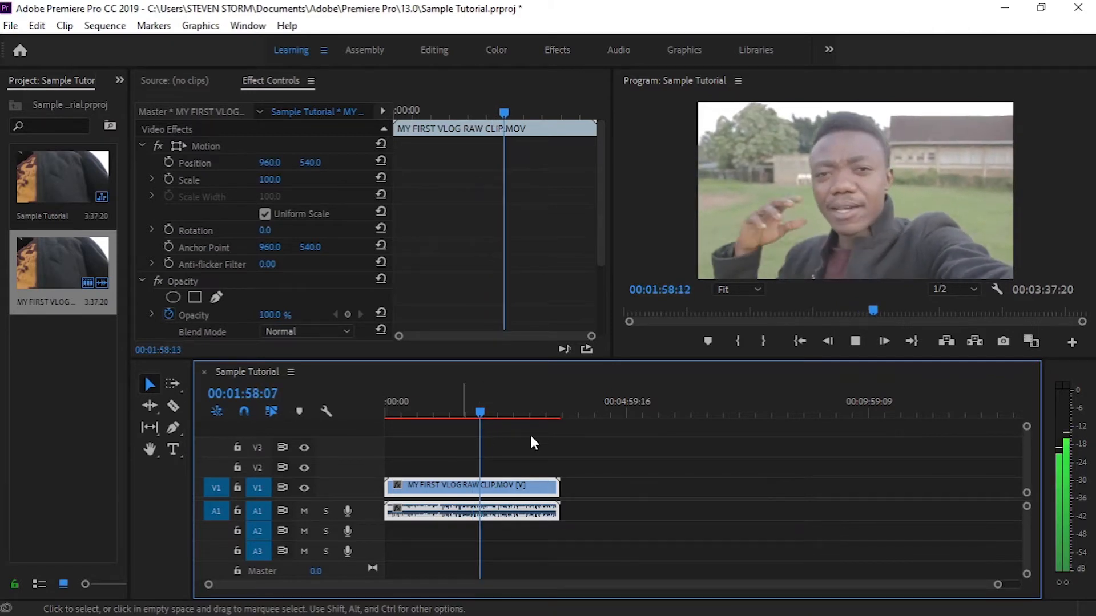
{"action": "left_click_drag", "start_coordinate": [479, 411], "coordinate": [461, 412]}
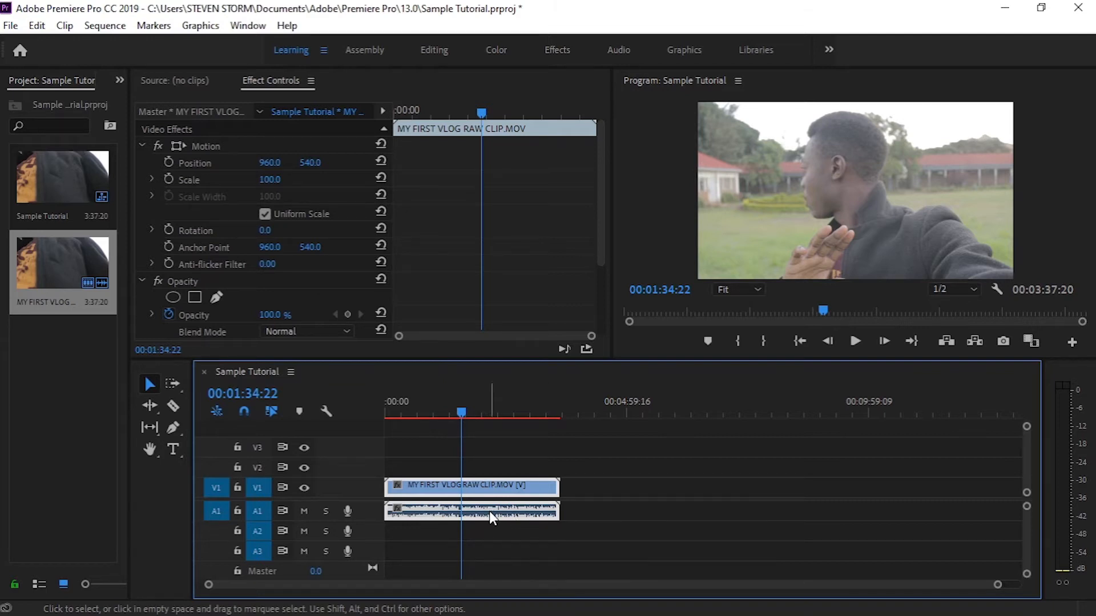
Step: Send the vlog clip's audio to Adobe Audition for editing and briefly play the extracted waveform there
{"action": "right_click", "coordinate": [492, 518]}
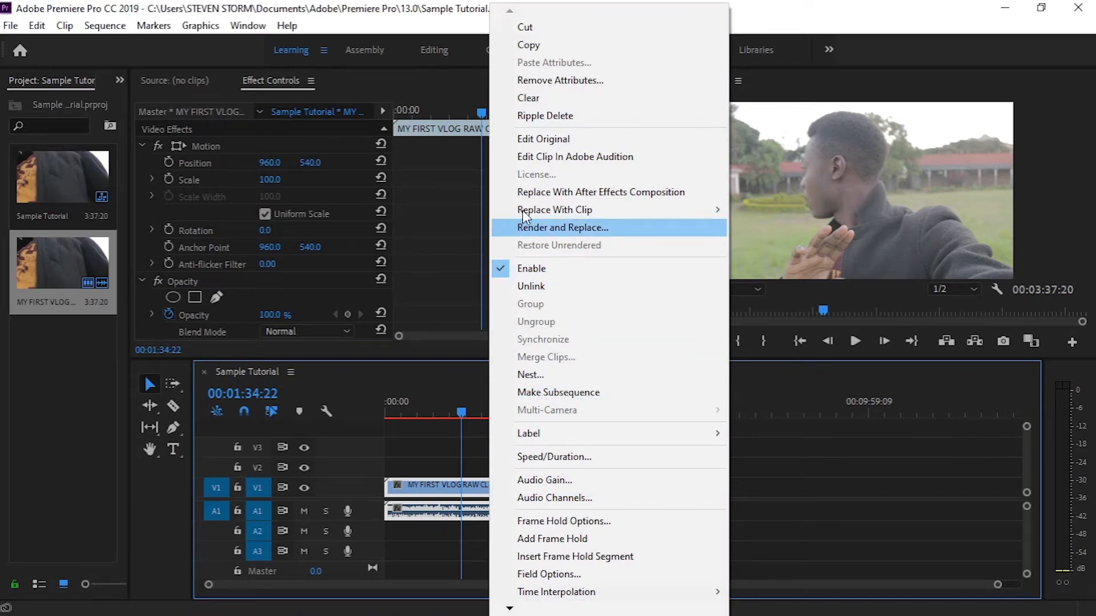
{"action": "mouse_move", "coordinate": [586, 210]}
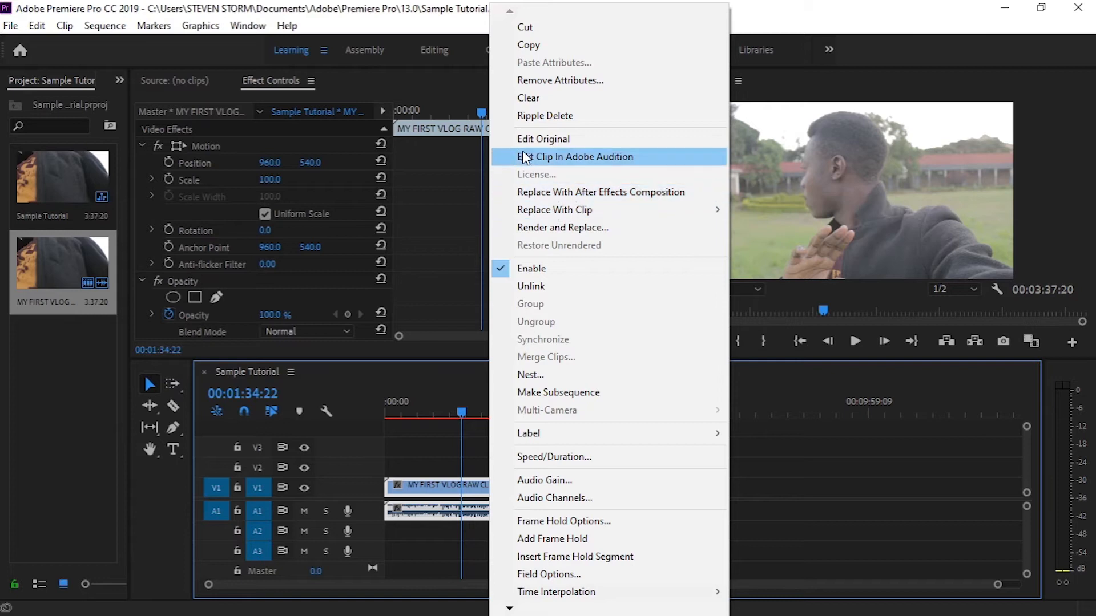
{"action": "left_click", "coordinate": [582, 162]}
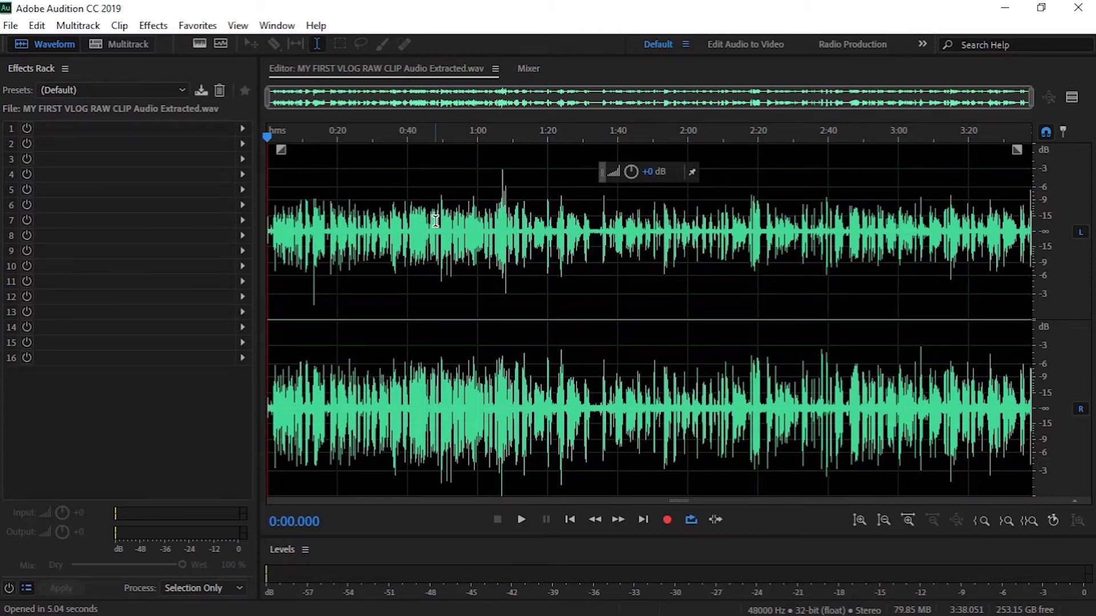
{"action": "key", "text": "space"}
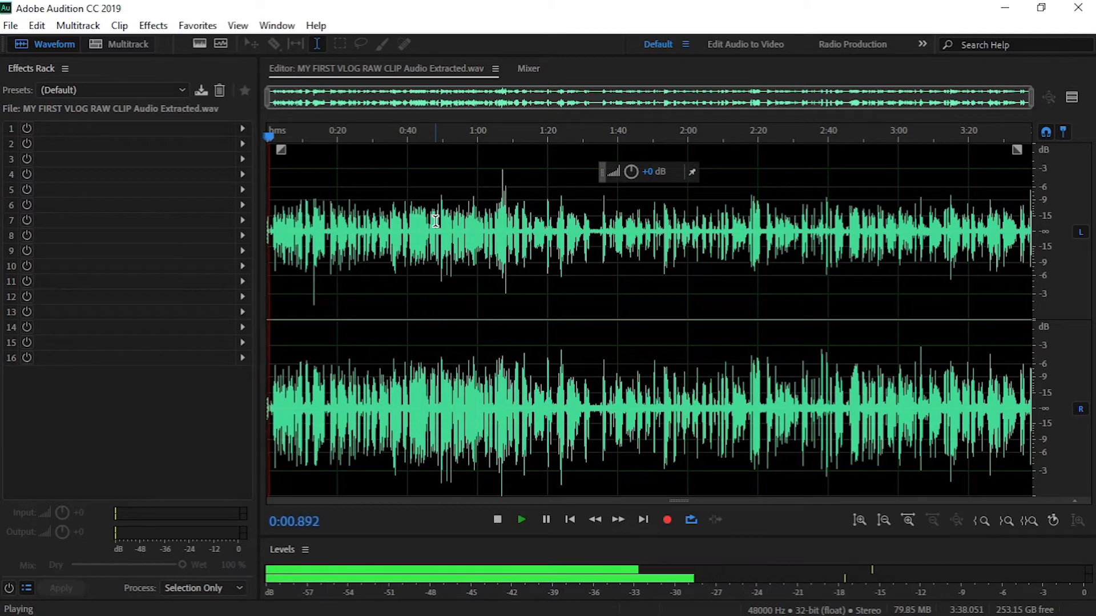
{"action": "key", "text": "space"}
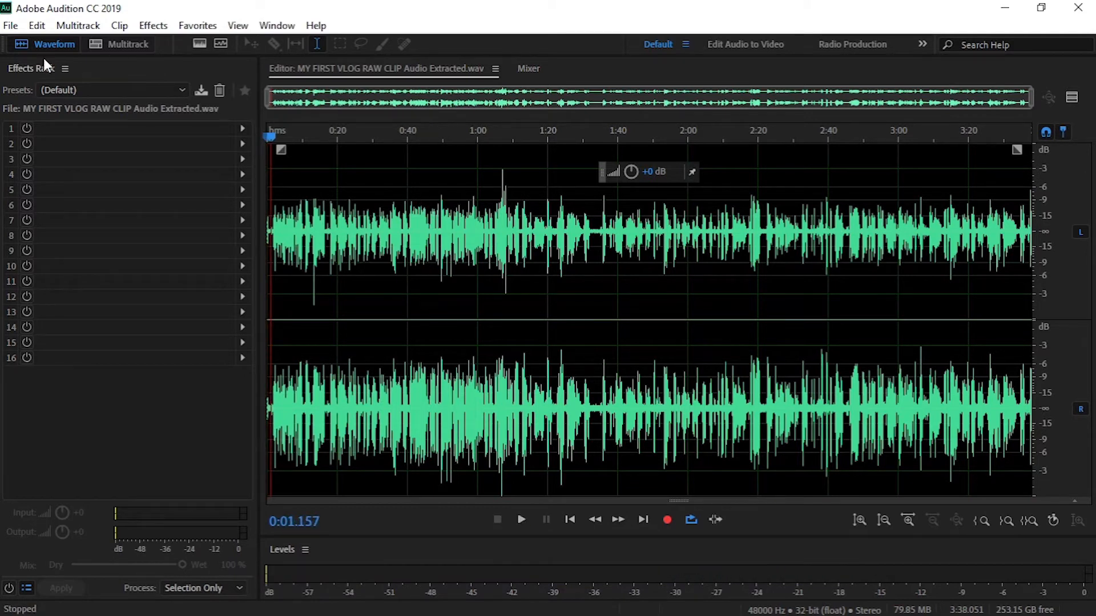
Step: Set Audition's default audio hardware input to Input (M-Track) and accept the device change
{"action": "left_click", "coordinate": [17, 28]}
{"action": "mouse_move", "coordinate": [37, 30]}
{"action": "mouse_move", "coordinate": [213, 564]}
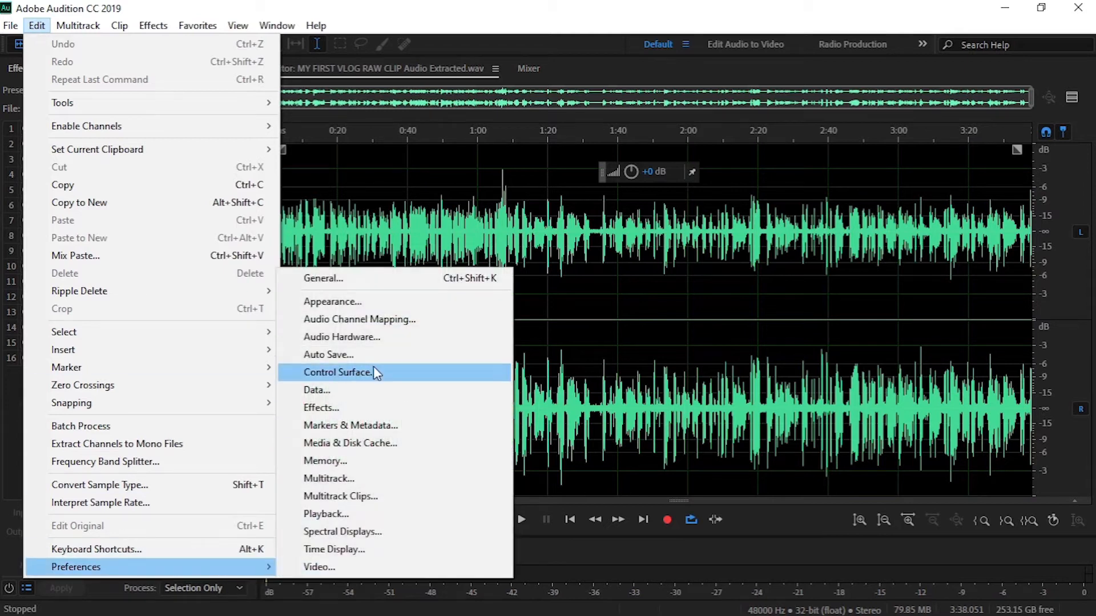
{"action": "left_click", "coordinate": [366, 338]}
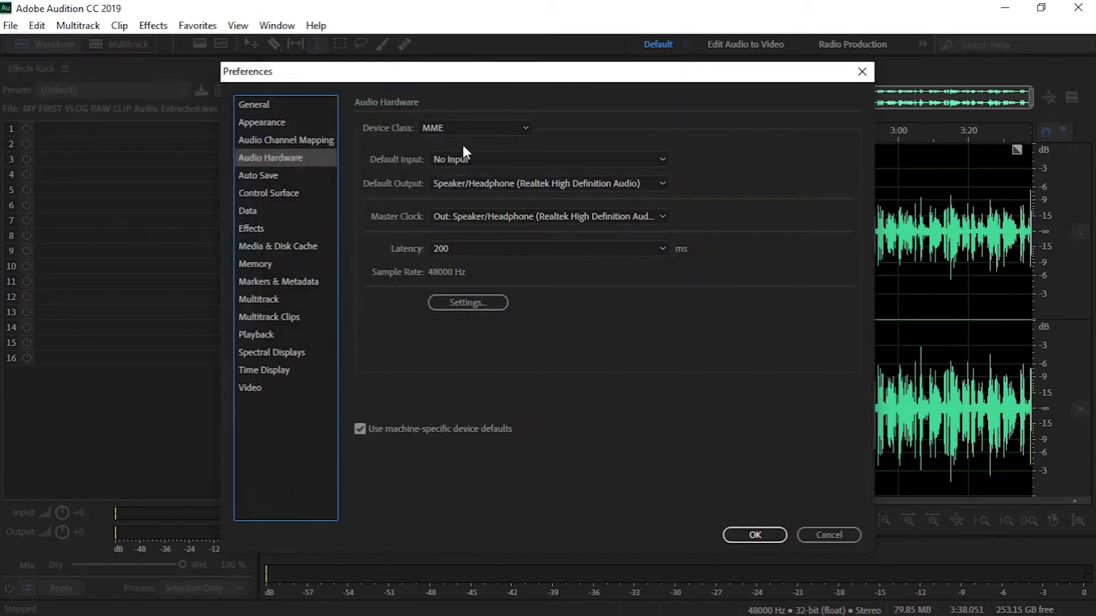
{"action": "left_click", "coordinate": [466, 160]}
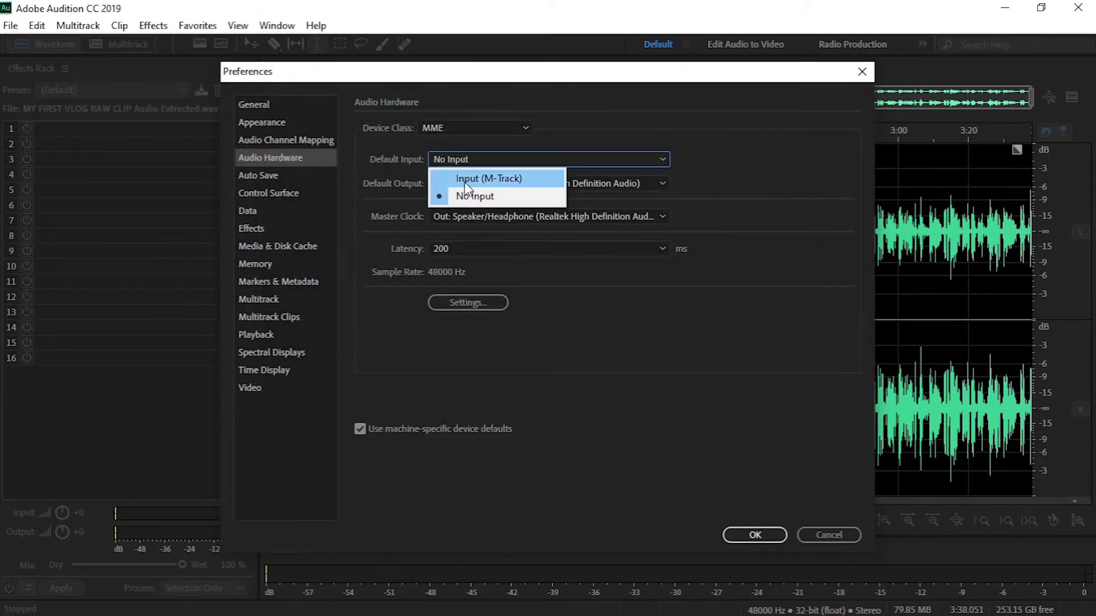
{"action": "left_click", "coordinate": [472, 178]}
{"action": "left_click", "coordinate": [610, 348]}
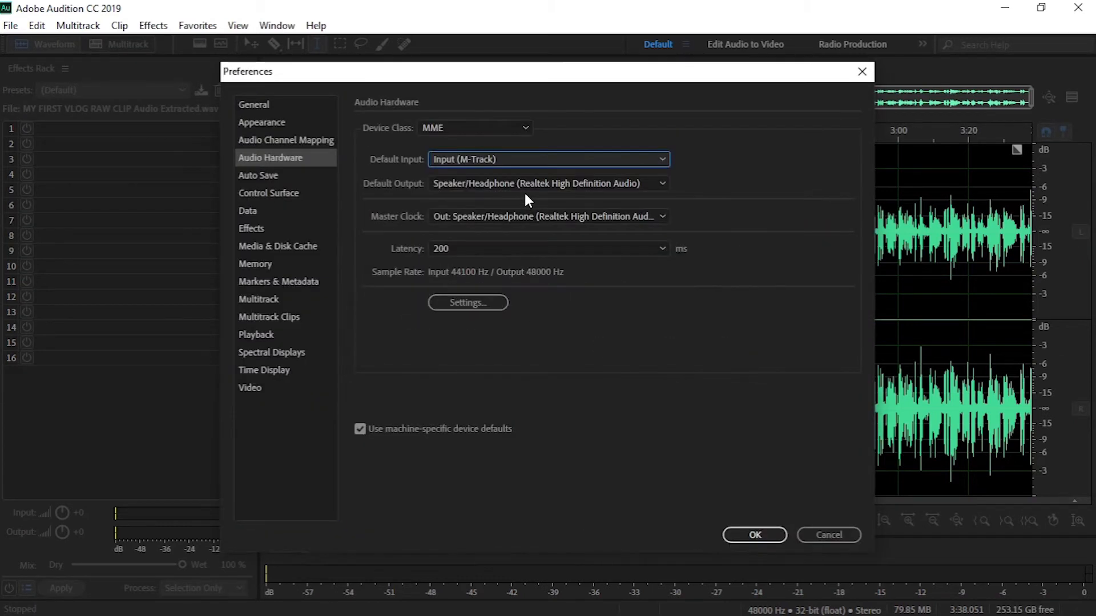
Step: Set Audition's default audio hardware output to Speakers (M-Track), accept the device change and save the preferences
{"action": "left_click", "coordinate": [525, 183]}
{"action": "left_click", "coordinate": [521, 235]}
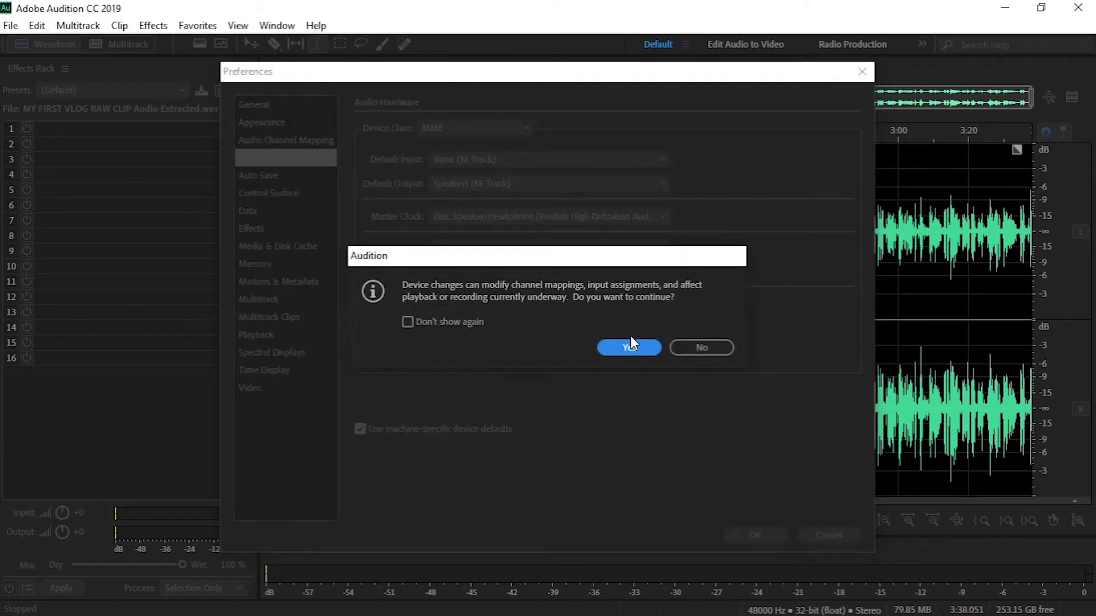
{"action": "left_click", "coordinate": [630, 347]}
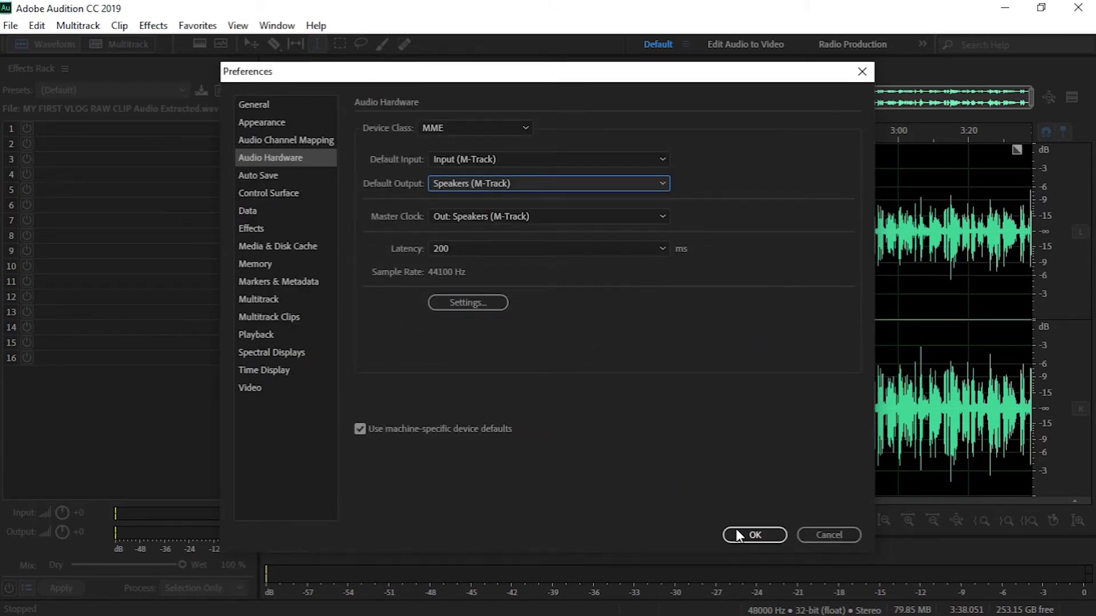
{"action": "left_click", "coordinate": [735, 529]}
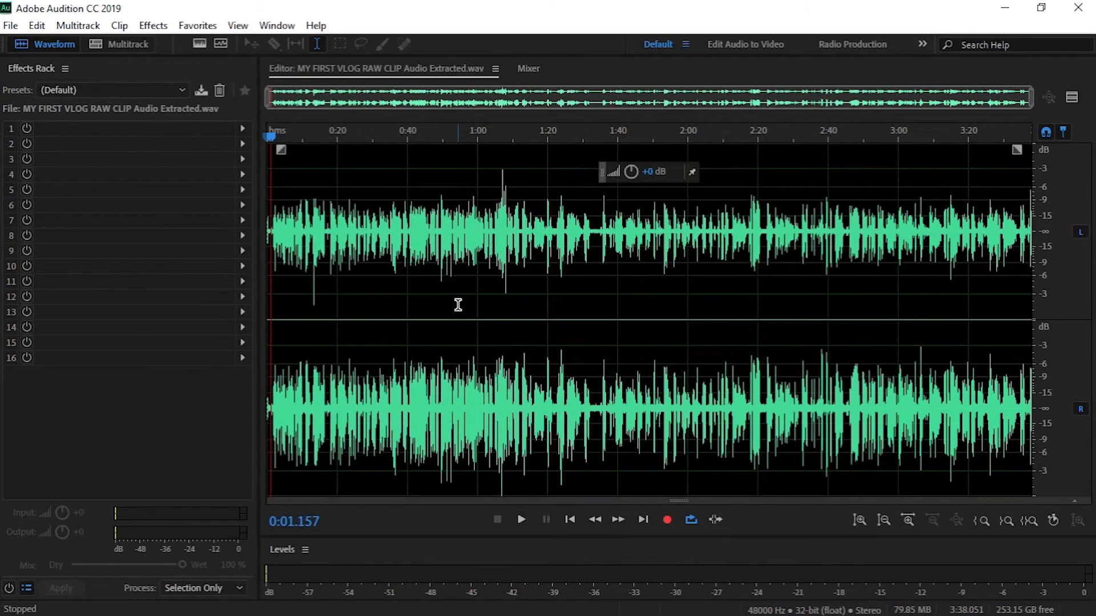
Step: Play the extracted audio from about 0:01 to 0:24, and examine the waveform up close from its middle to its end
{"action": "key", "text": "space"}
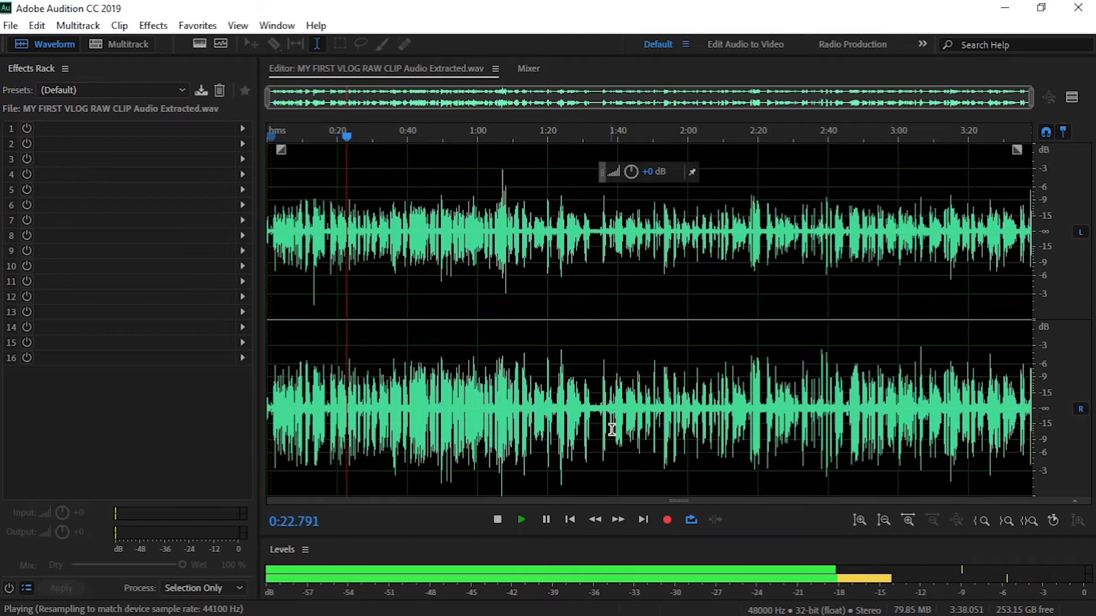
{"action": "left_click", "coordinate": [506, 517]}
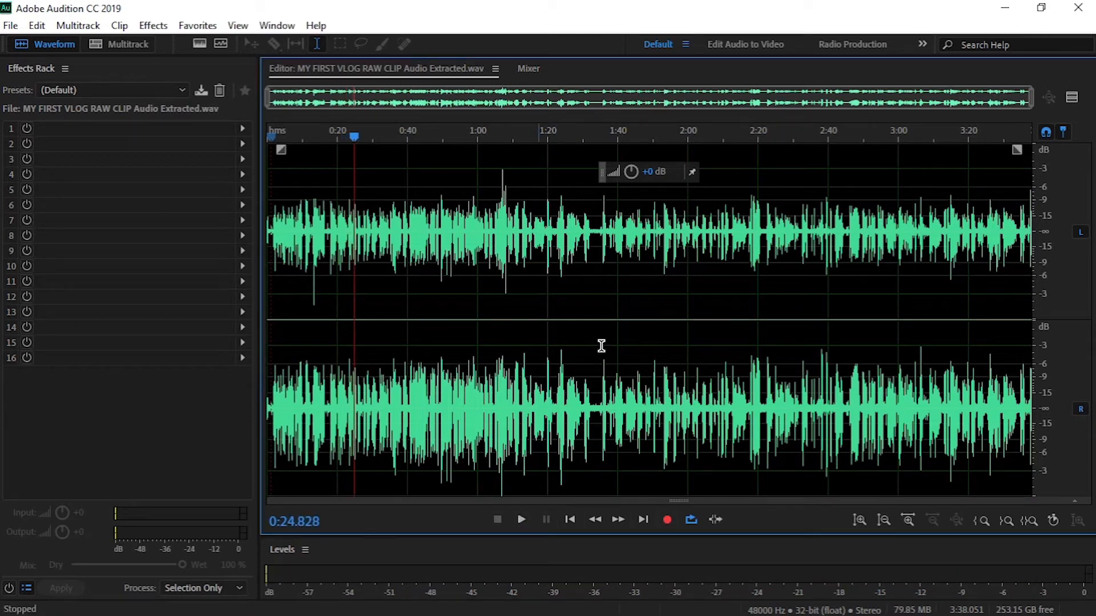
{"action": "scroll", "coordinate": [539, 271], "scroll_direction": "up", "scroll_amount": 5}
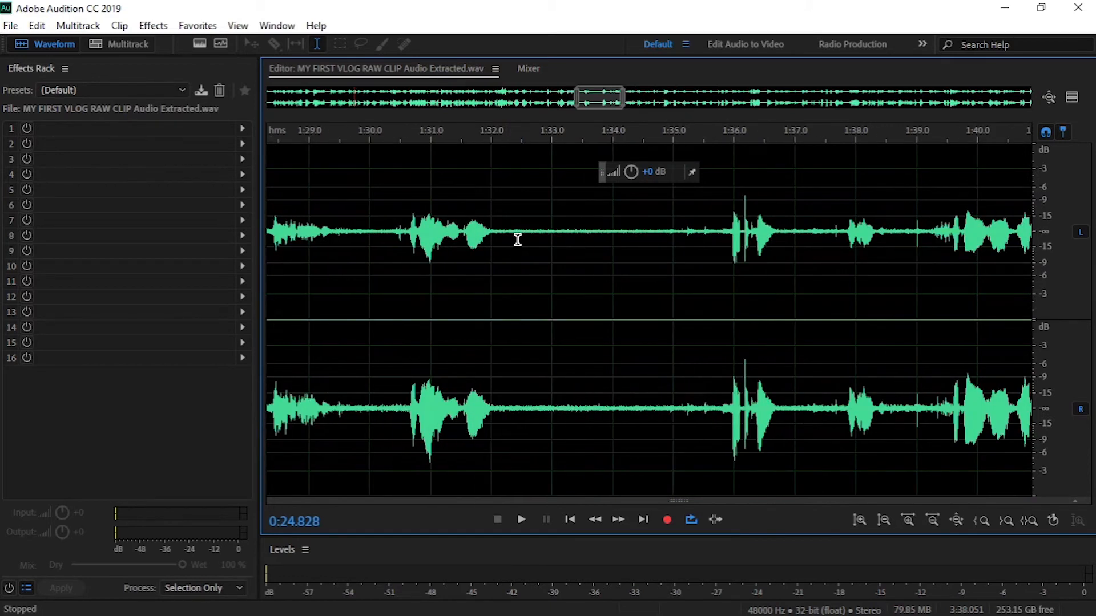
{"action": "scroll", "coordinate": [645, 271], "scroll_direction": "down", "scroll_amount": 4}
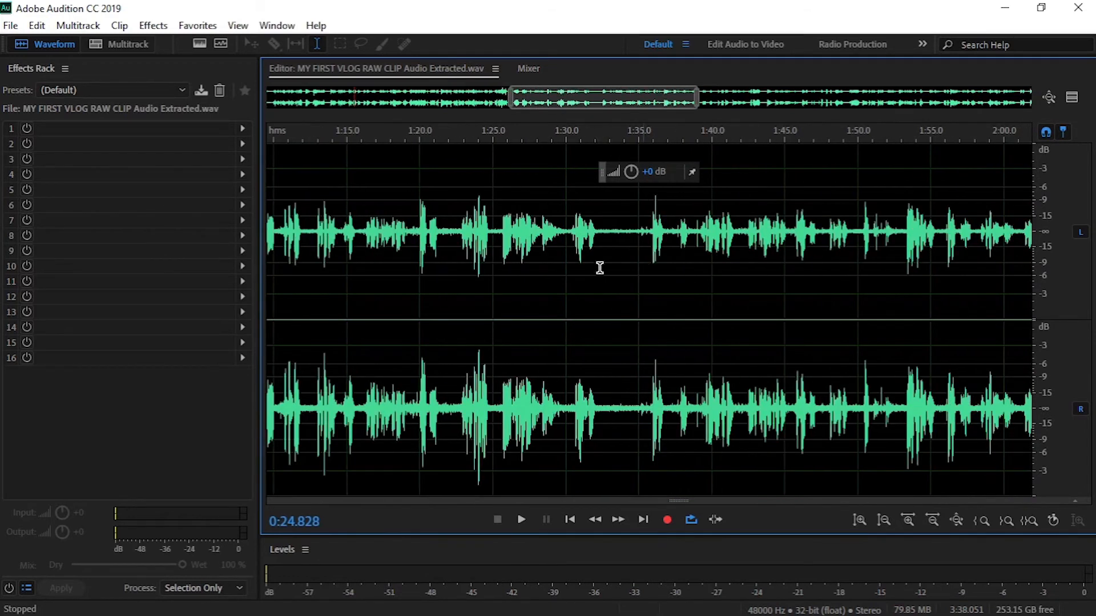
{"action": "scroll", "coordinate": [599, 277], "scroll_direction": "down", "scroll_amount": 3}
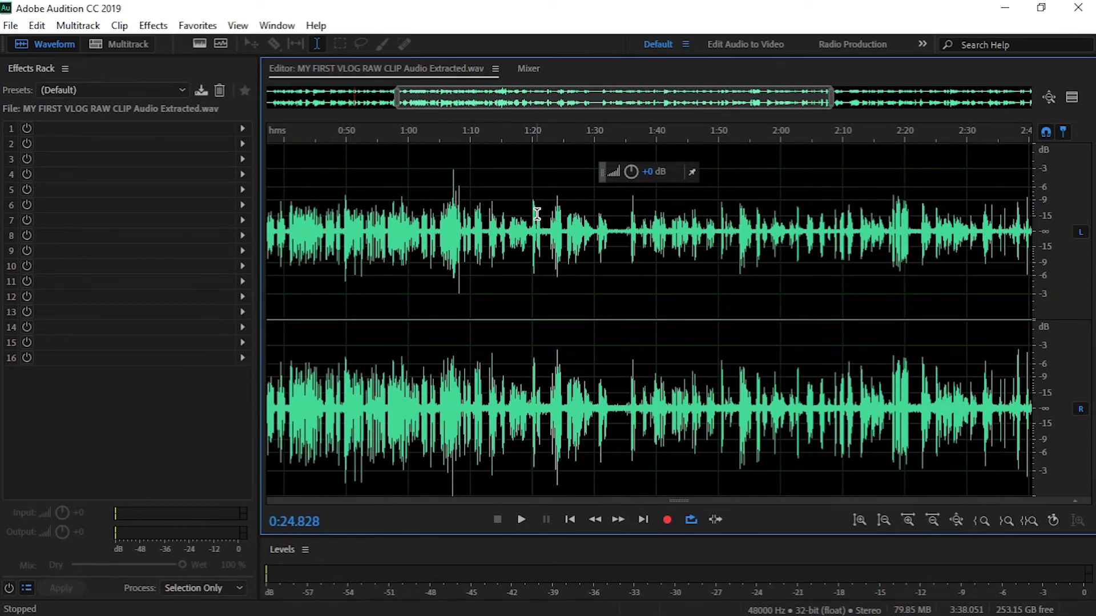
{"action": "left_click_drag", "start_coordinate": [645, 96], "coordinate": [856, 97]}
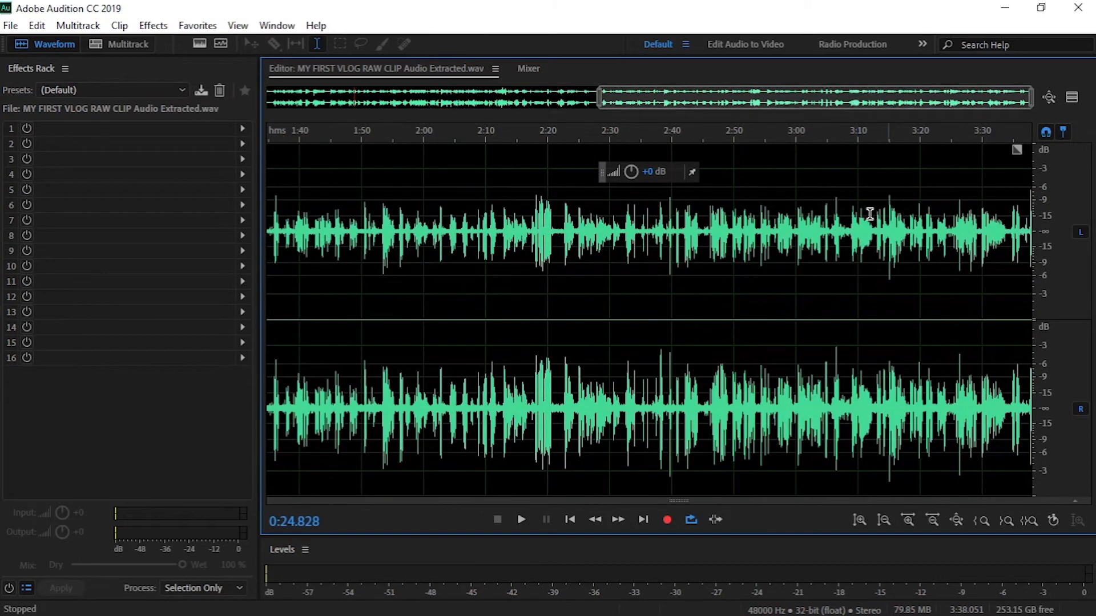
{"action": "left_click_drag", "start_coordinate": [599, 99], "coordinate": [266, 102]}
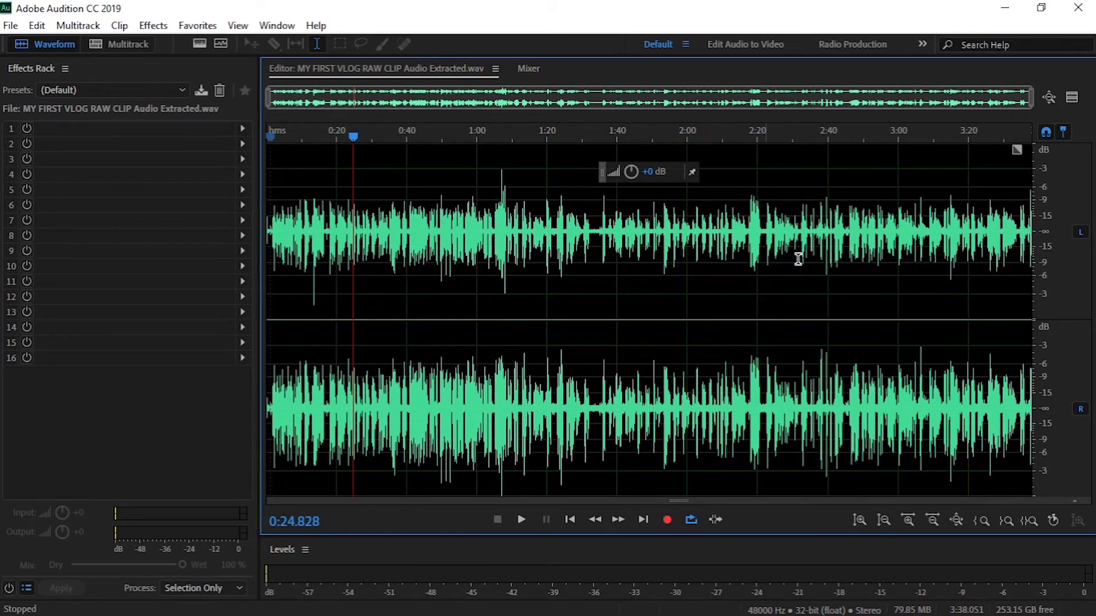
{"action": "scroll", "coordinate": [840, 245], "scroll_direction": "up", "scroll_amount": 3}
{"action": "left_click_drag", "start_coordinate": [696, 103], "coordinate": [976, 120]}
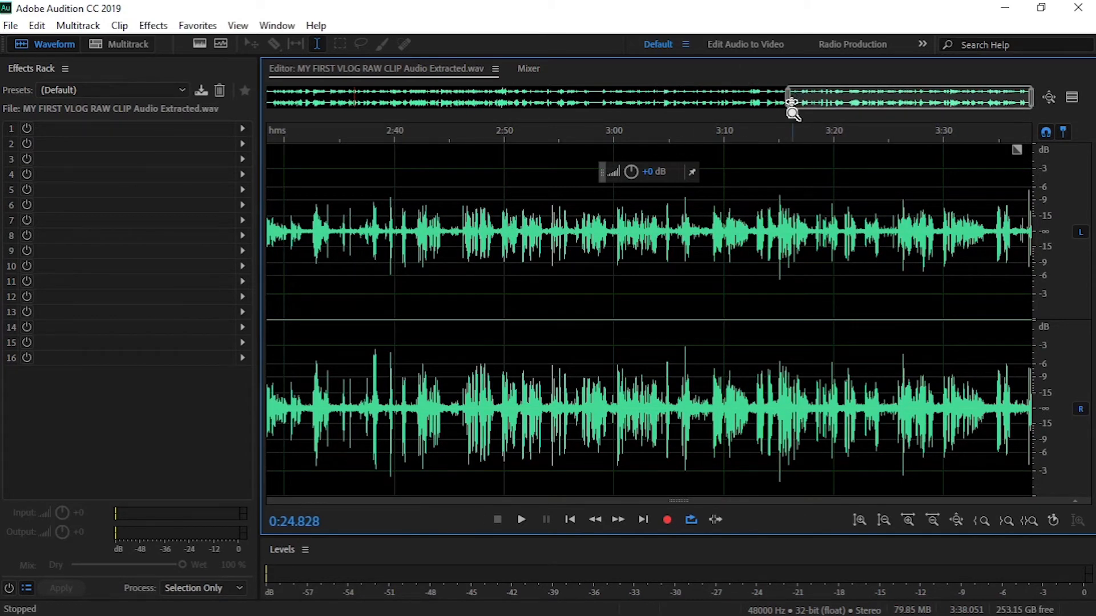
{"action": "left_click_drag", "start_coordinate": [790, 107], "coordinate": [238, 43]}
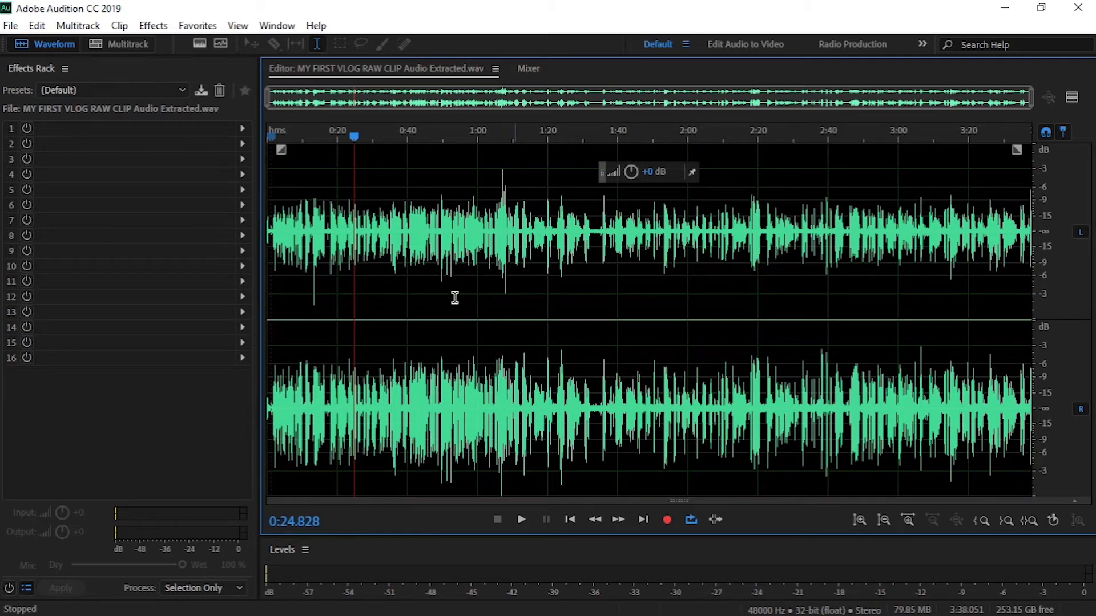
Step: Select the whole waveform, load the effects rack preset THE THING, and switch off its Echo and Studio Reverb effects
{"action": "key", "text": "ctrl+a"}
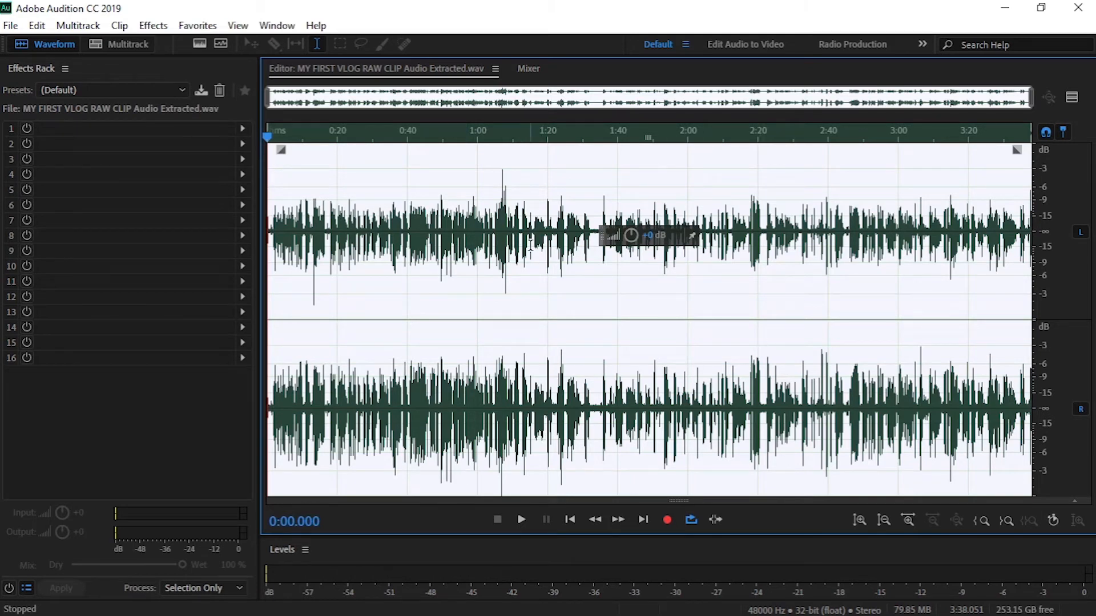
{"action": "left_click", "coordinate": [139, 90]}
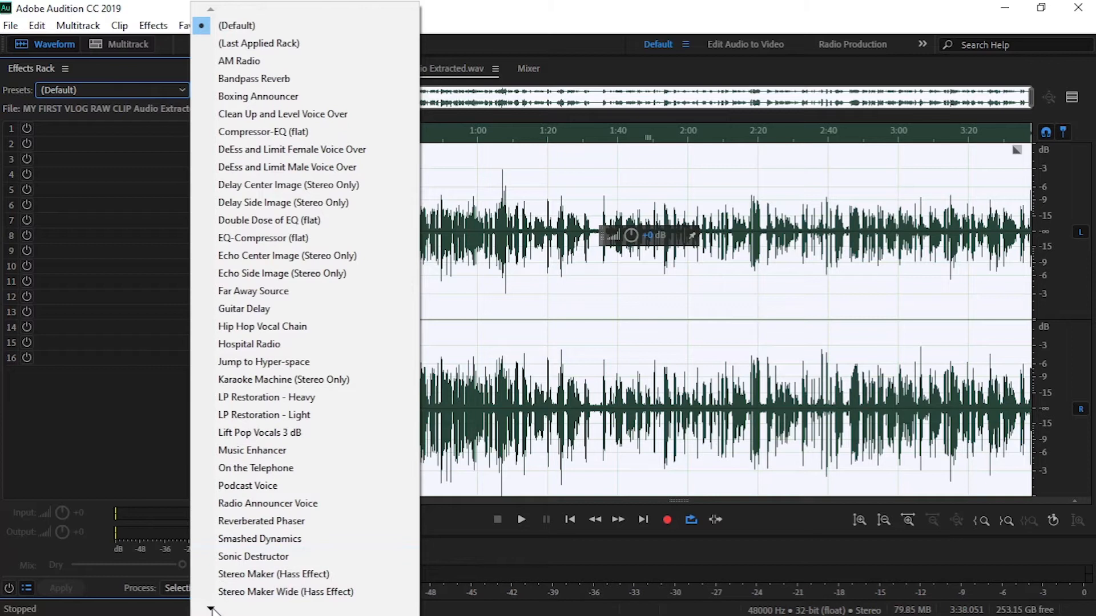
{"action": "mouse_move", "coordinate": [211, 610]}
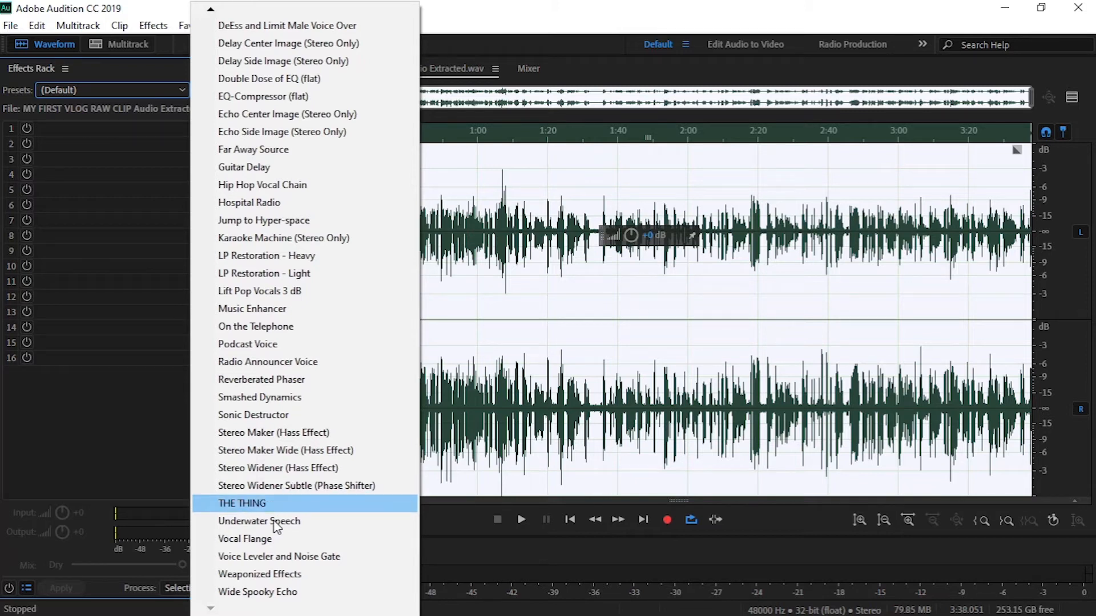
{"action": "left_click", "coordinate": [317, 505]}
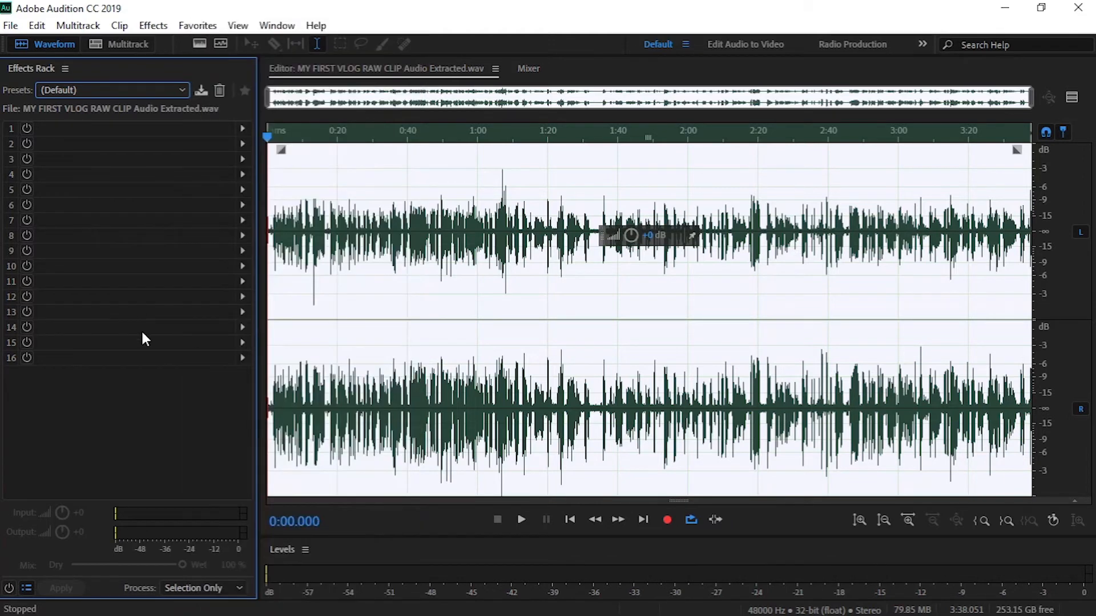
{"action": "left_click", "coordinate": [704, 372]}
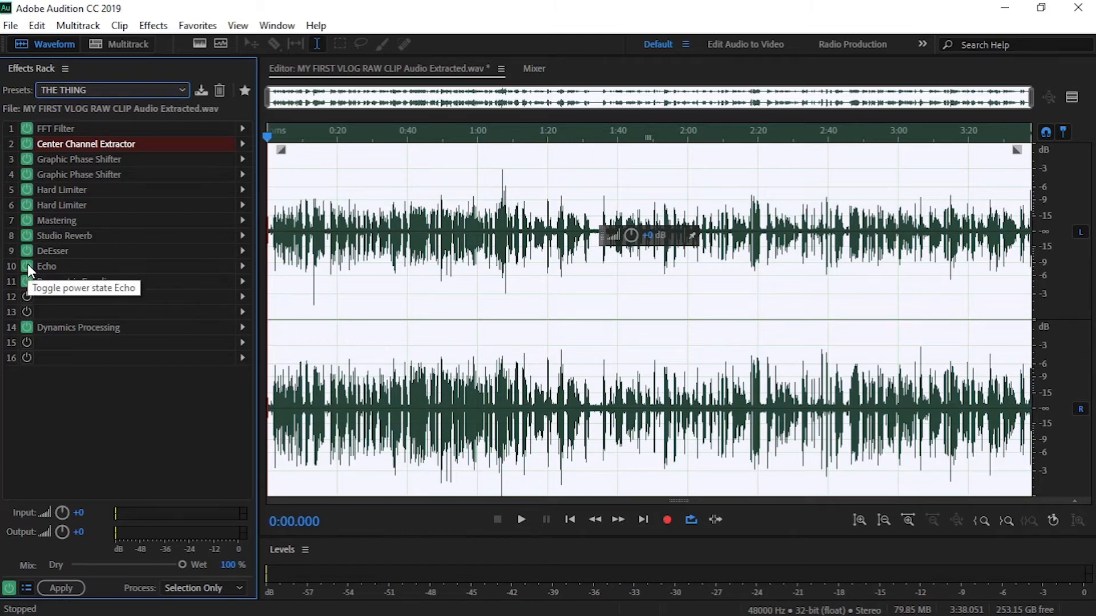
{"action": "left_click", "coordinate": [27, 267]}
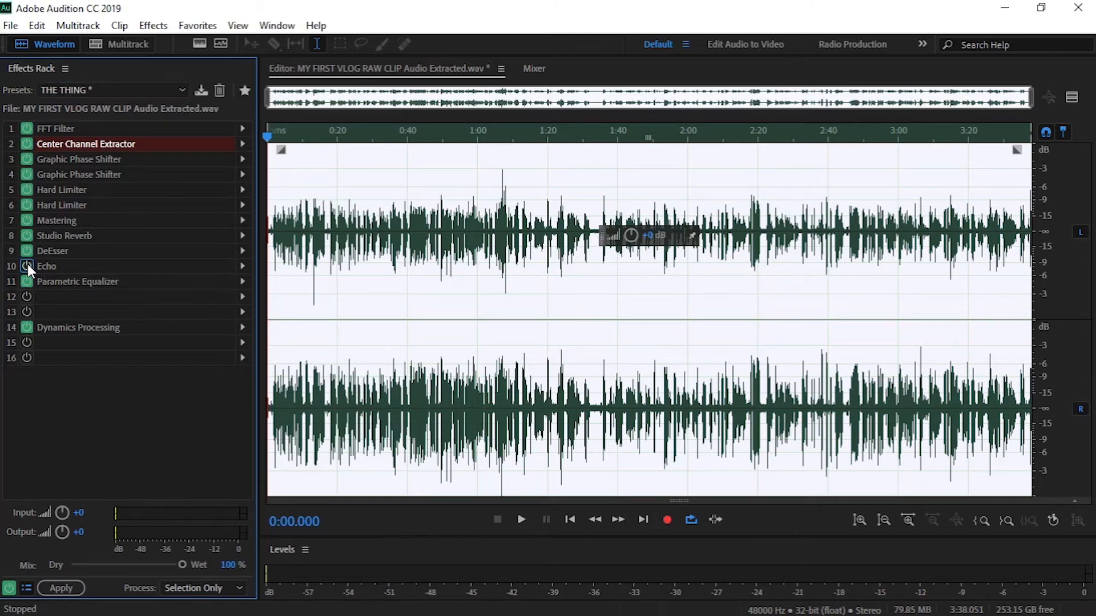
{"action": "left_click", "coordinate": [26, 236]}
Step: Apply the Subtle Clarity preset to the rack's Mastering effect, disable its peaking band and reduce the reverb amount to the minimum
{"action": "double_click", "coordinate": [74, 220]}
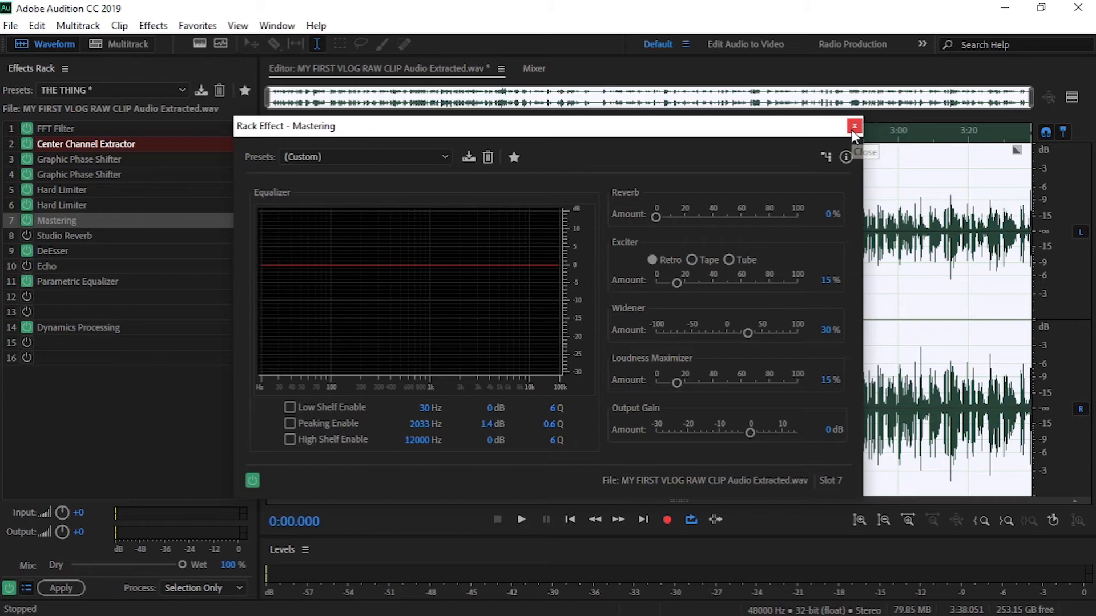
{"action": "left_click", "coordinate": [379, 155]}
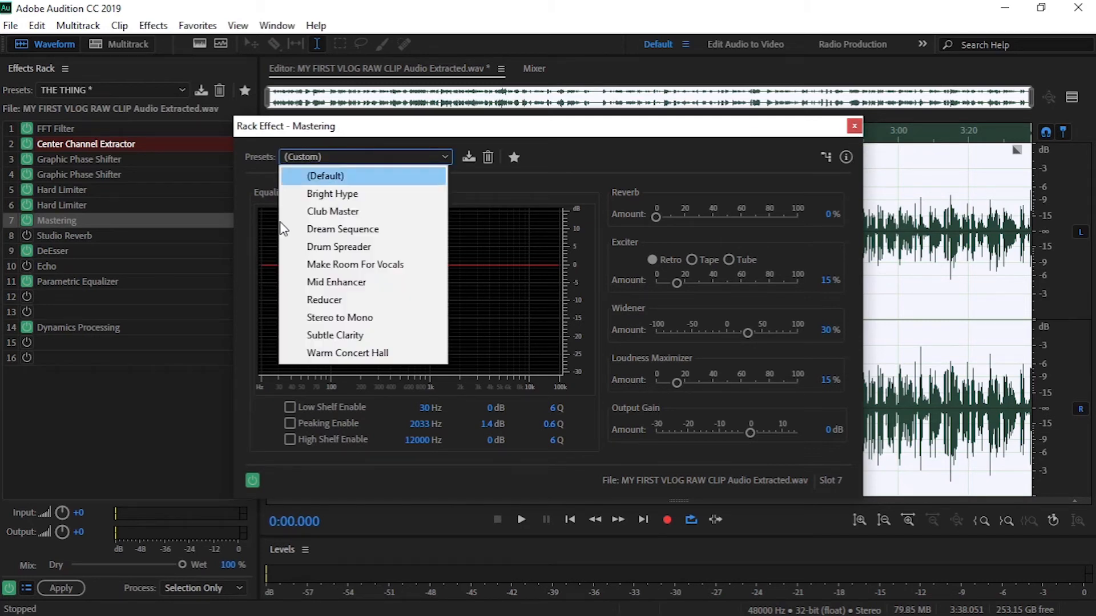
{"action": "left_click", "coordinate": [353, 338]}
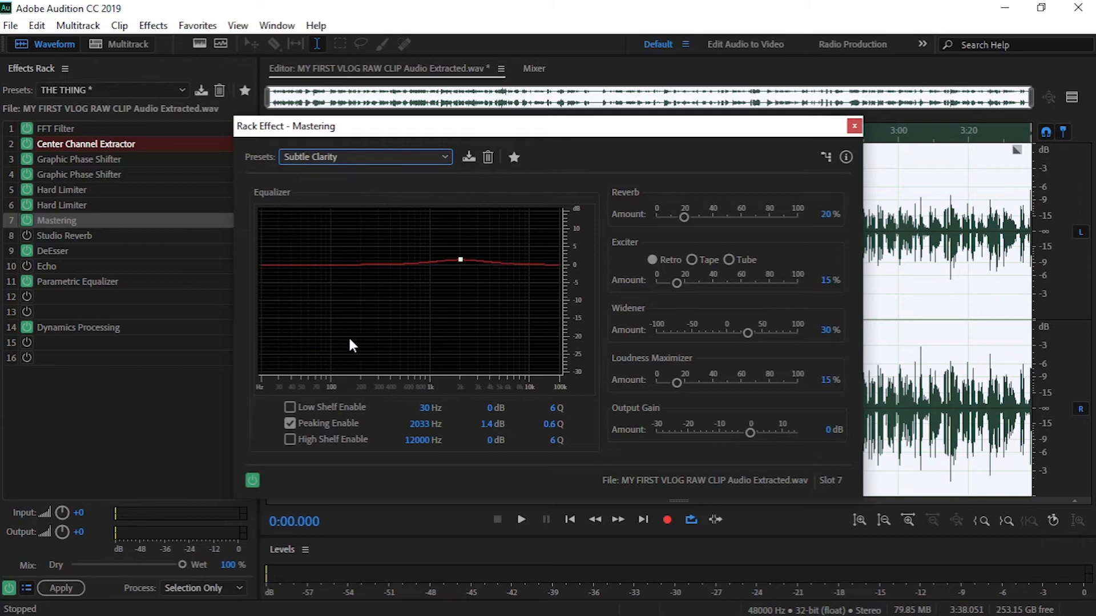
{"action": "left_click", "coordinate": [291, 423]}
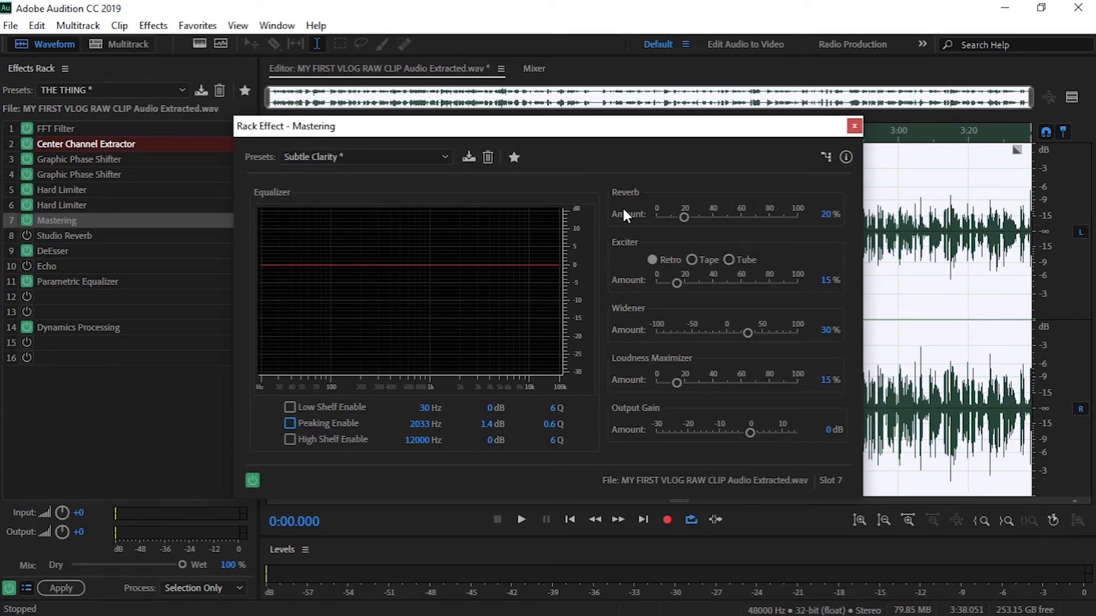
{"action": "left_click_drag", "start_coordinate": [826, 214], "coordinate": [581, 210]}
{"action": "left_click", "coordinate": [853, 126]}
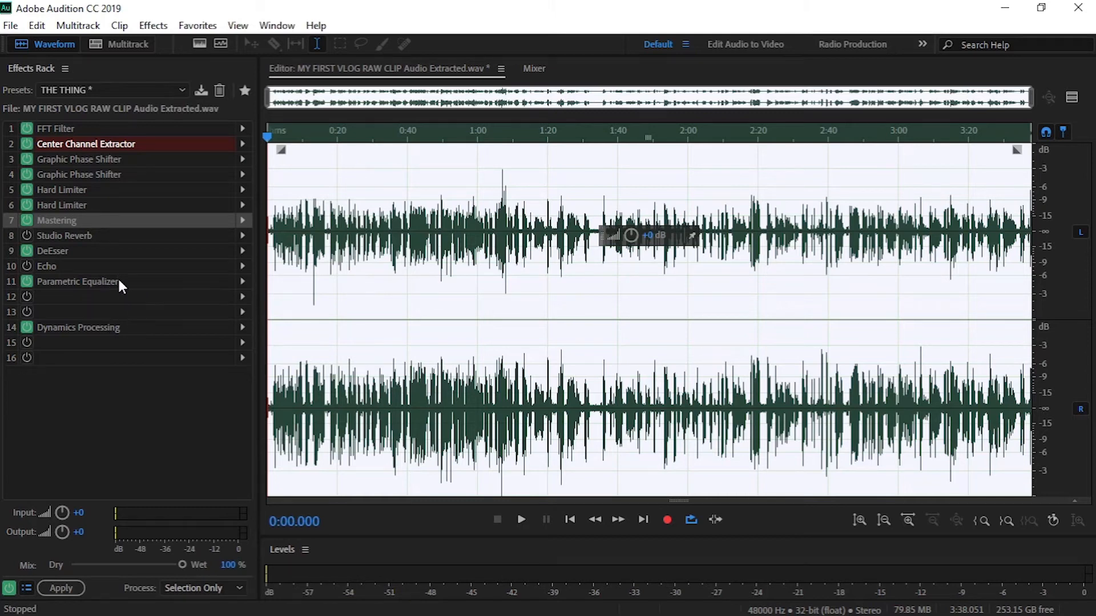
Step: Review the settings of the rack's Parametric Equalizer and Dynamics Processing effects
{"action": "double_click", "coordinate": [157, 282]}
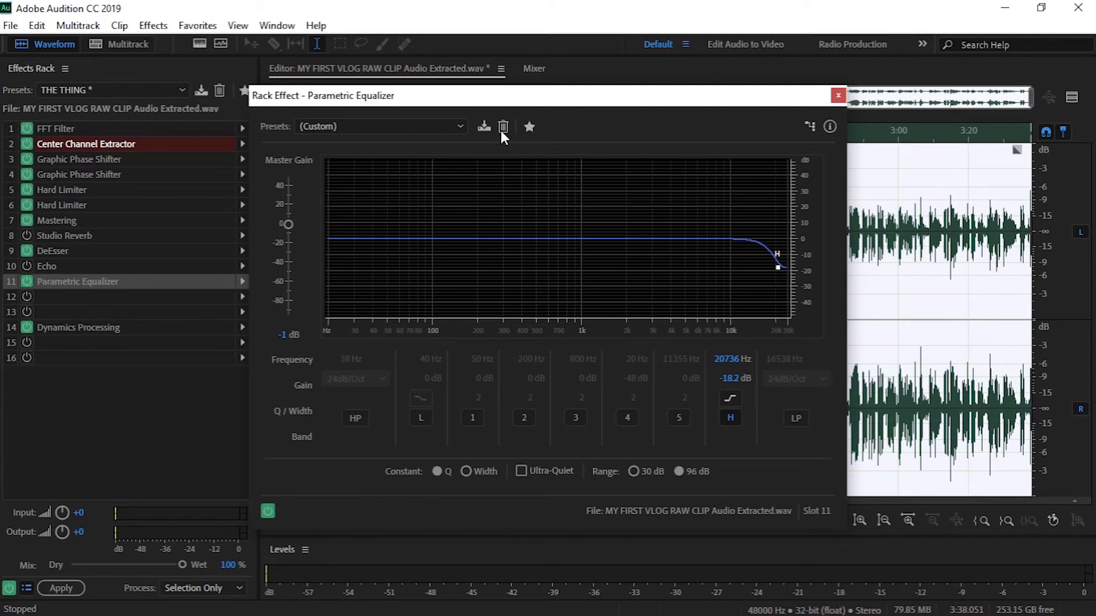
{"action": "left_click_drag", "start_coordinate": [511, 101], "coordinate": [597, 117]}
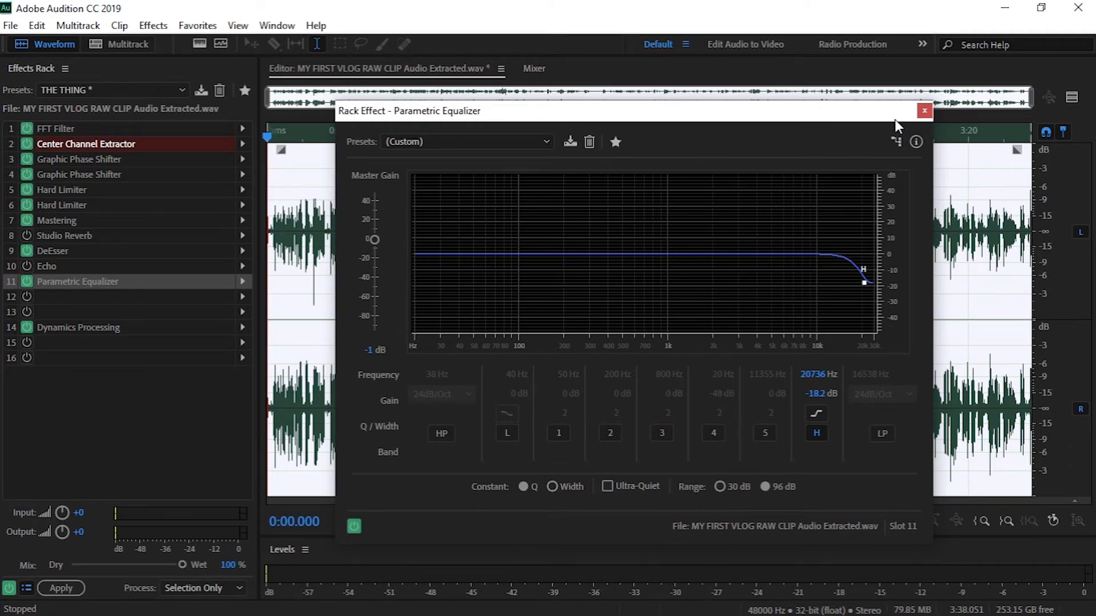
{"action": "left_click", "coordinate": [924, 111]}
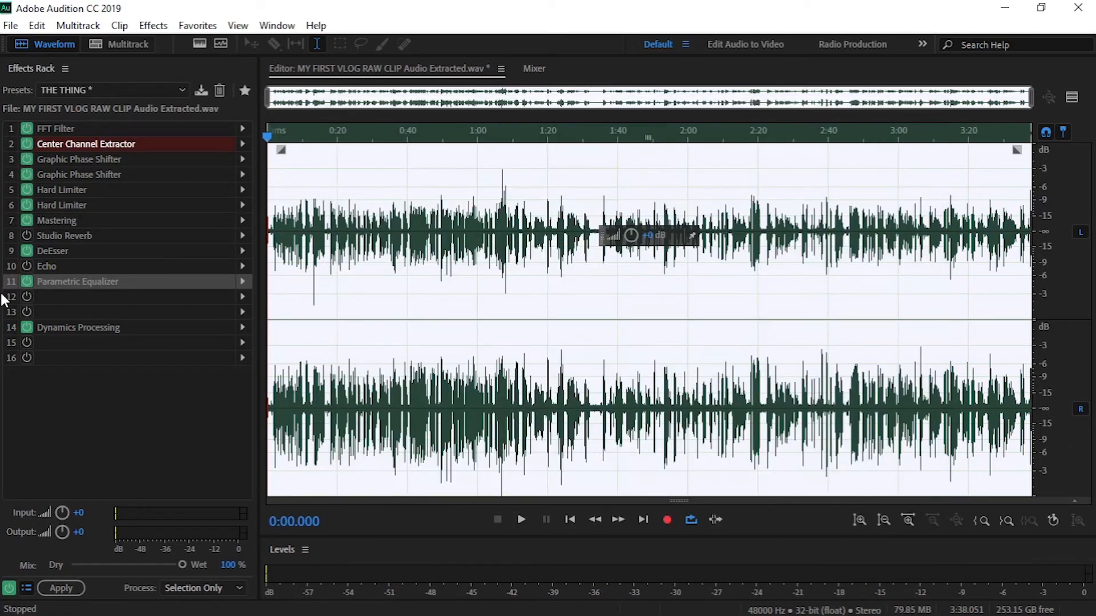
{"action": "double_click", "coordinate": [115, 328]}
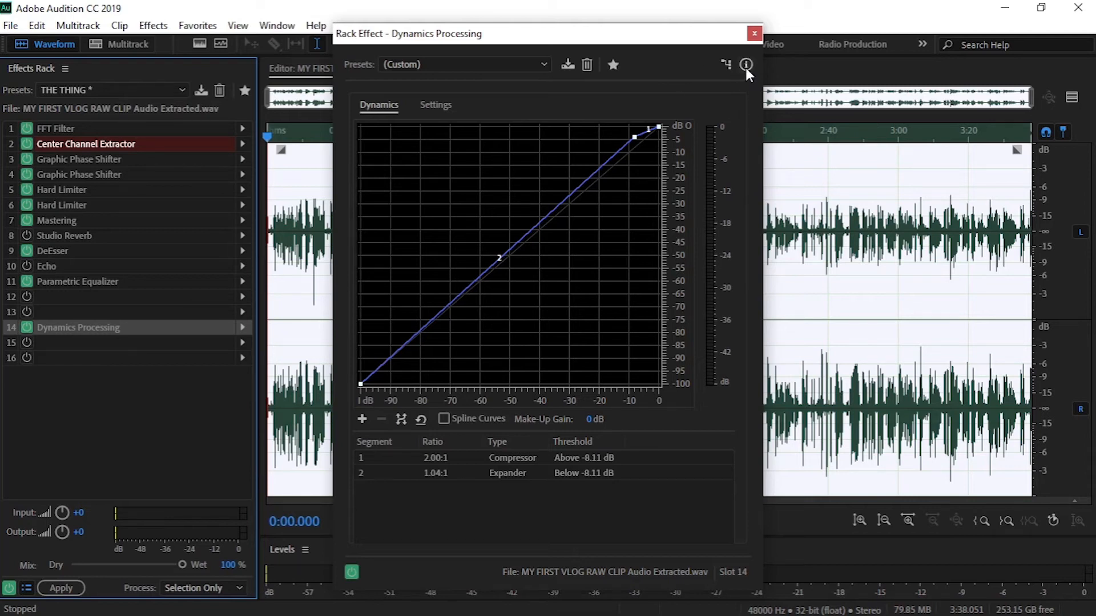
{"action": "left_click", "coordinate": [753, 34]}
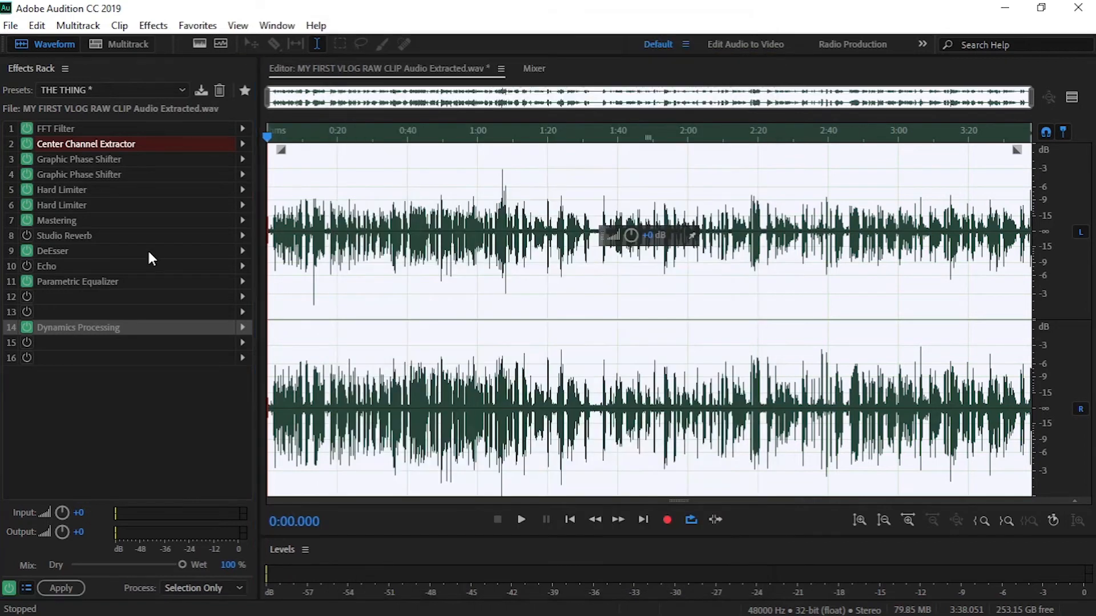
Step: Play the audio with the rack effects active from about 0:39.5 to 0:55 to check the sound
{"action": "left_click", "coordinate": [405, 137]}
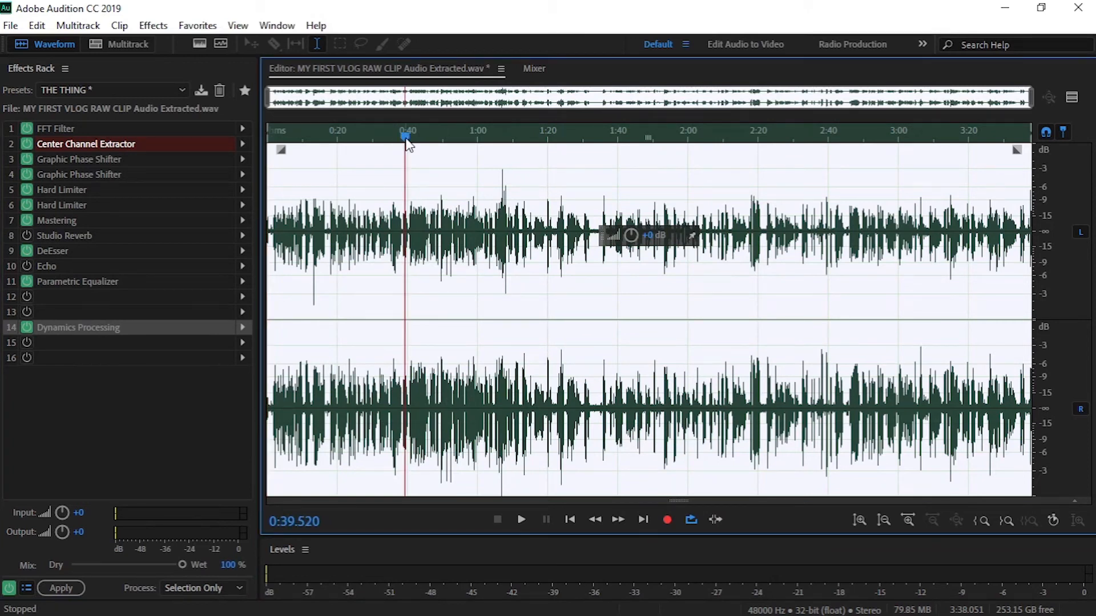
{"action": "key", "text": "space"}
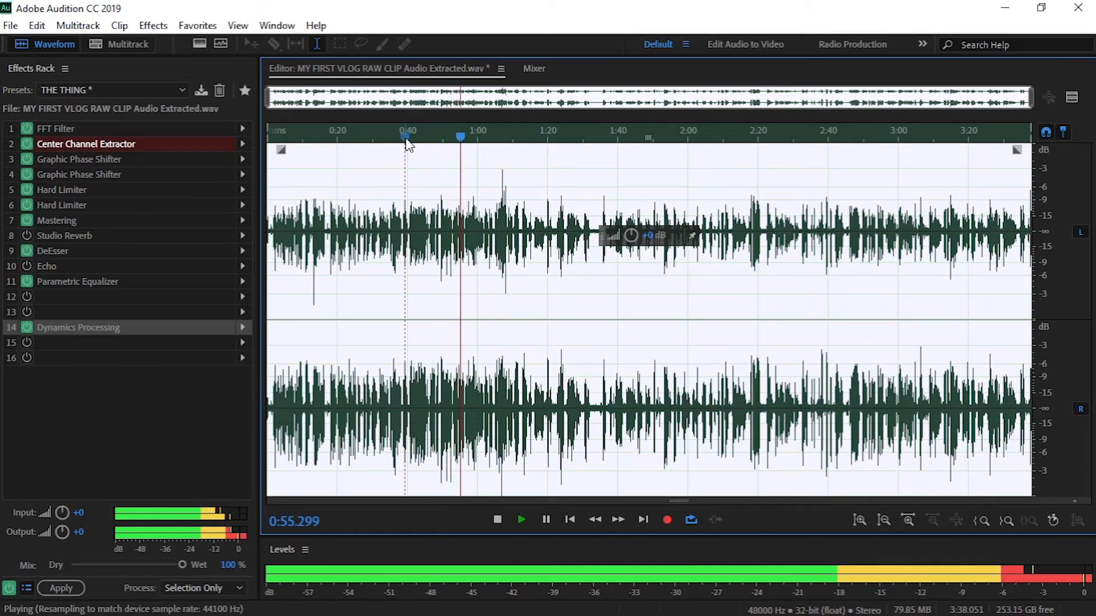
{"action": "key", "text": "space"}
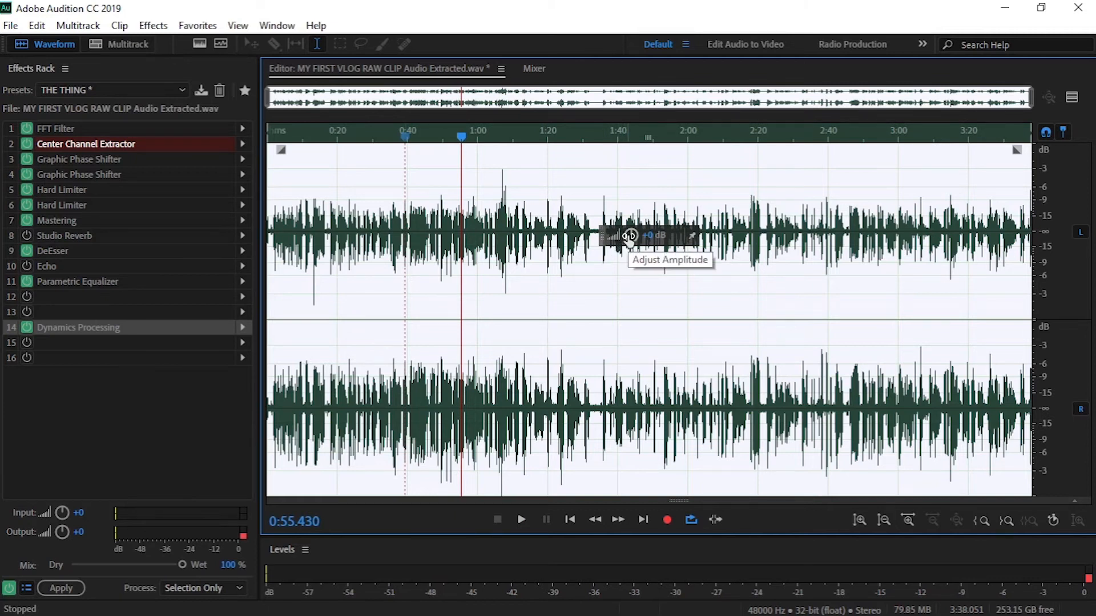
Step: Raise the amplitude of the whole waveform by slightly less than 5.4 dB, and play the result from about 0:55 to 1:09
{"action": "left_click_drag", "start_coordinate": [629, 235], "coordinate": [646, 240]}
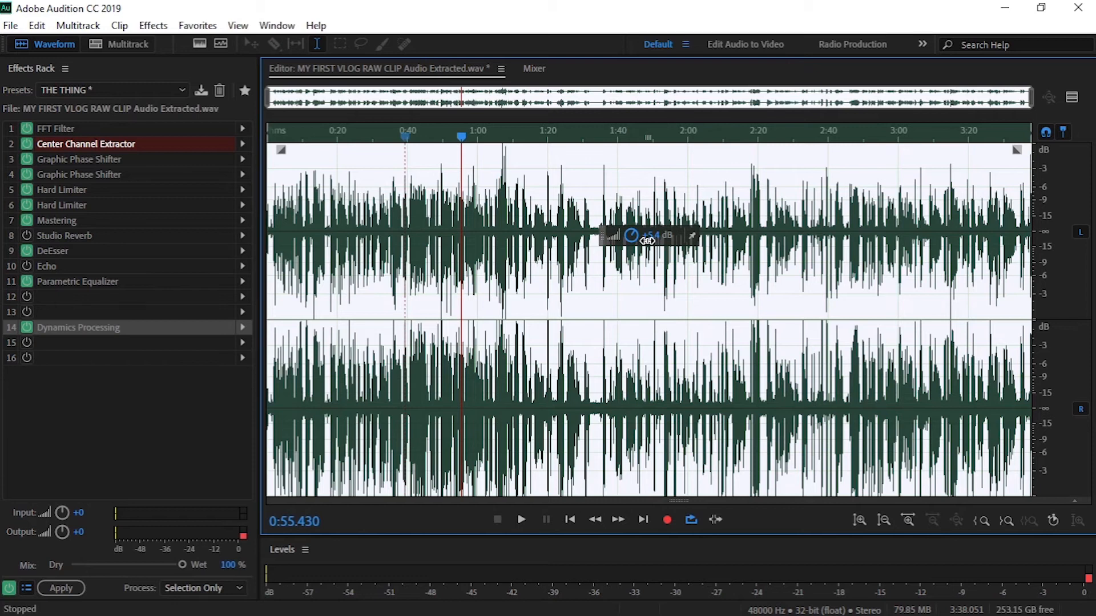
{"action": "left_click_drag", "start_coordinate": [647, 241], "coordinate": [644, 240]}
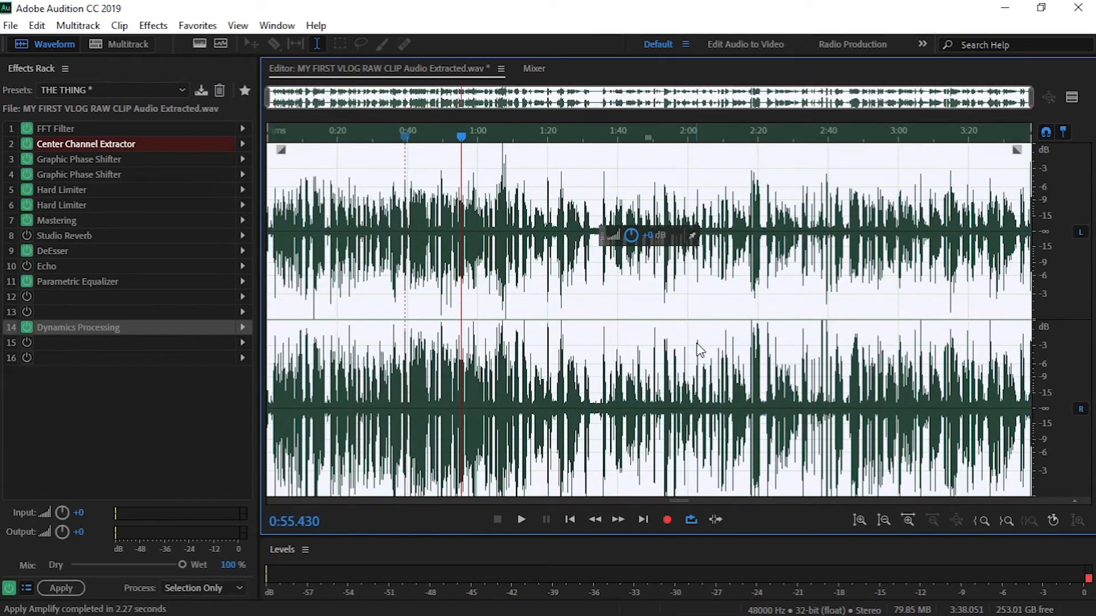
{"action": "key", "text": "space"}
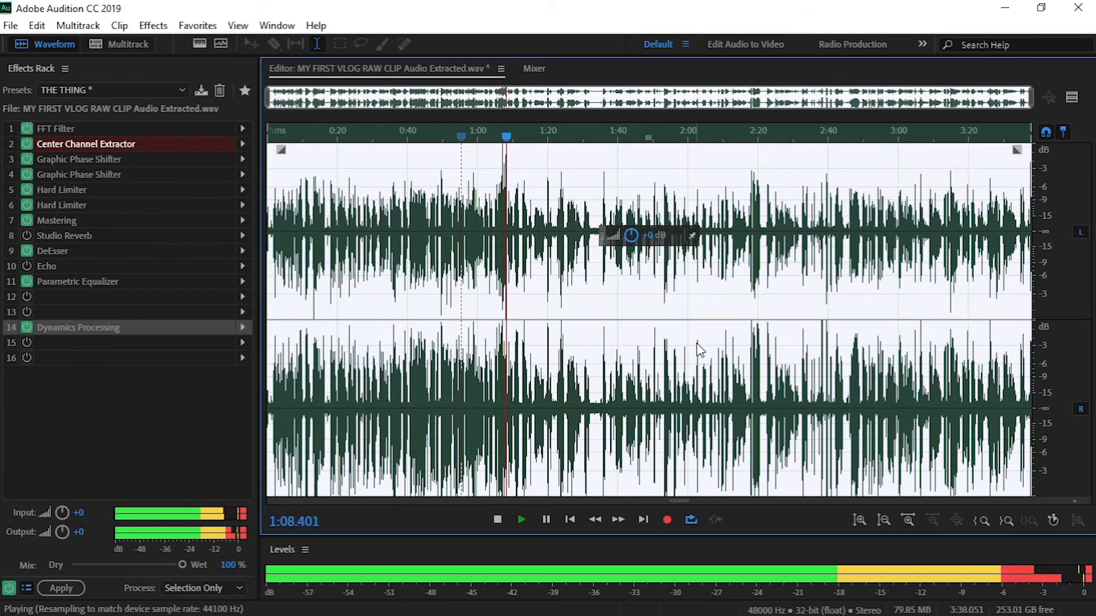
{"action": "key", "text": "space"}
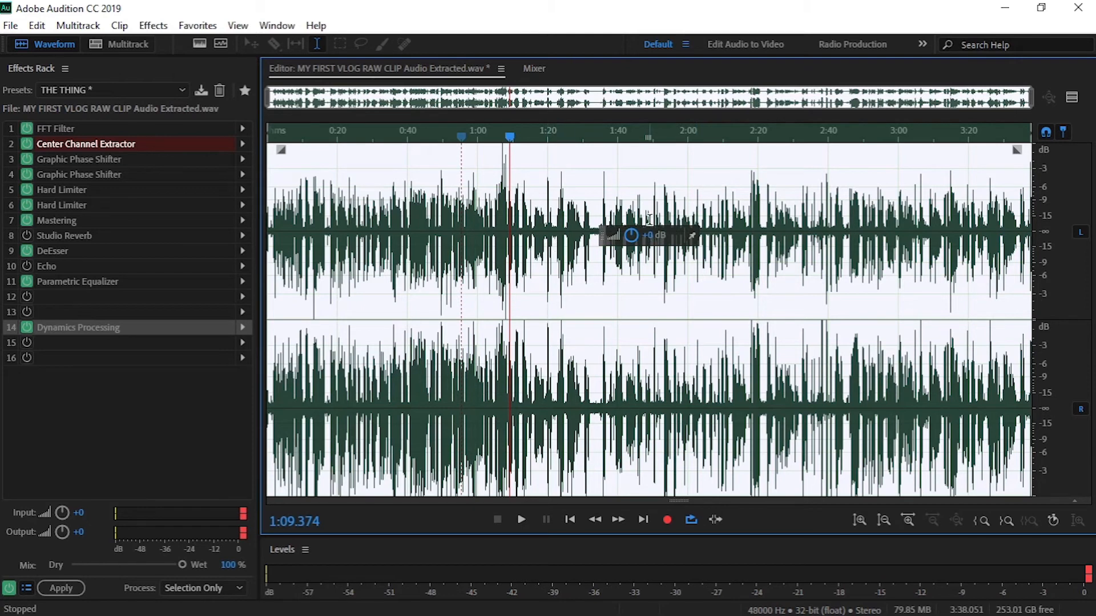
Step: Select the quiet, noise-only section of the waveform from about 1:32.5 to 1:34.7
{"action": "left_click", "coordinate": [596, 272]}
{"action": "scroll", "coordinate": [598, 267], "scroll_direction": "up", "scroll_amount": 3}
{"action": "scroll", "coordinate": [600, 262], "scroll_direction": "up", "scroll_amount": 4}
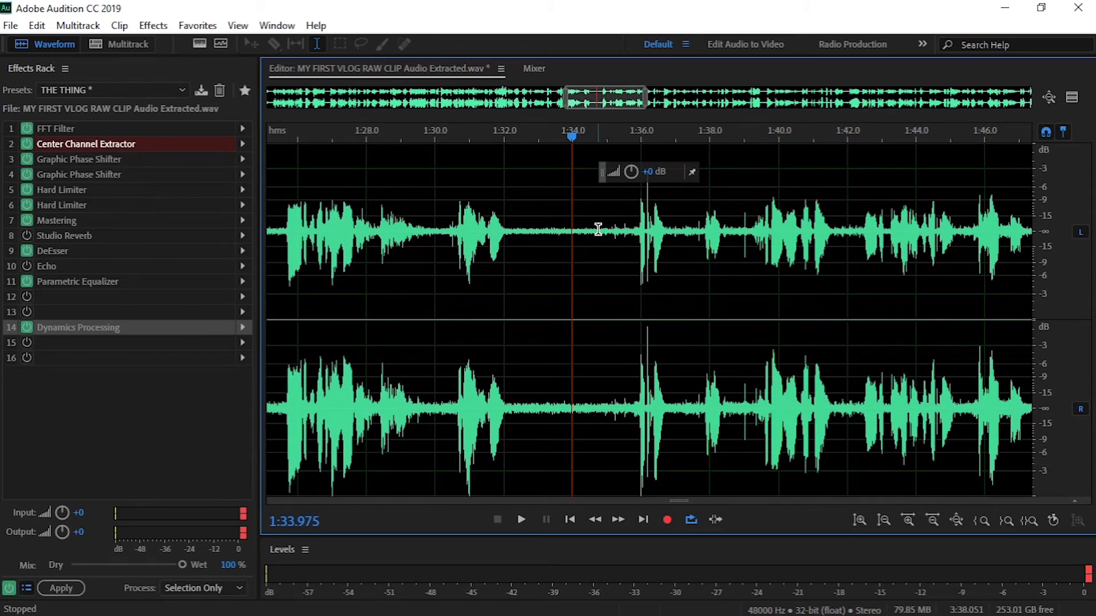
{"action": "left_click_drag", "start_coordinate": [597, 230], "coordinate": [519, 245]}
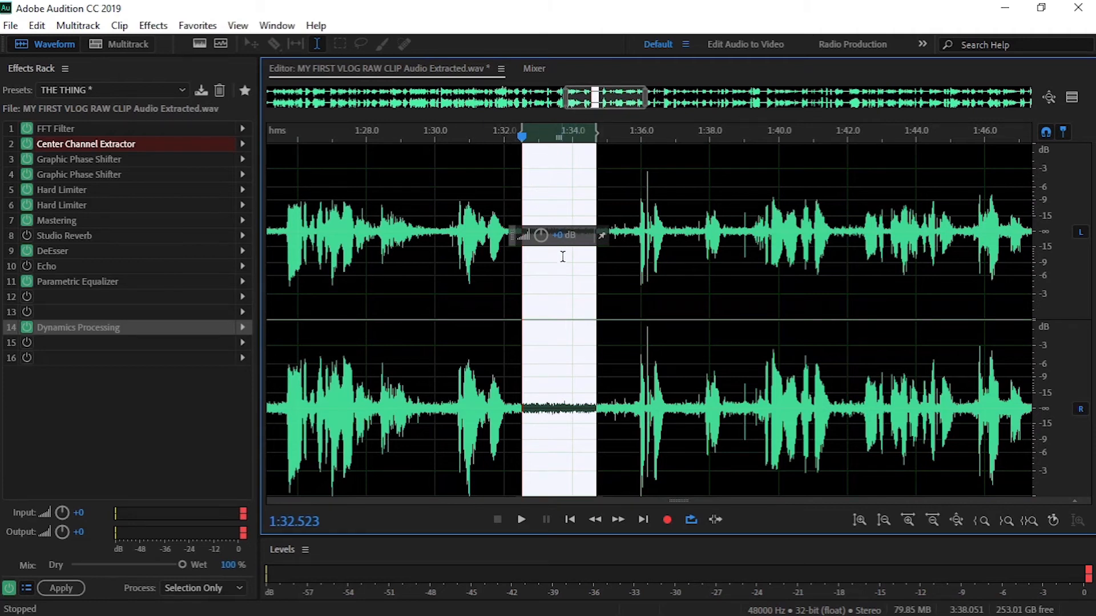
Step: Capture a noise print from the selected quiet section for the Noise Reduction process
{"action": "left_click", "coordinate": [150, 25]}
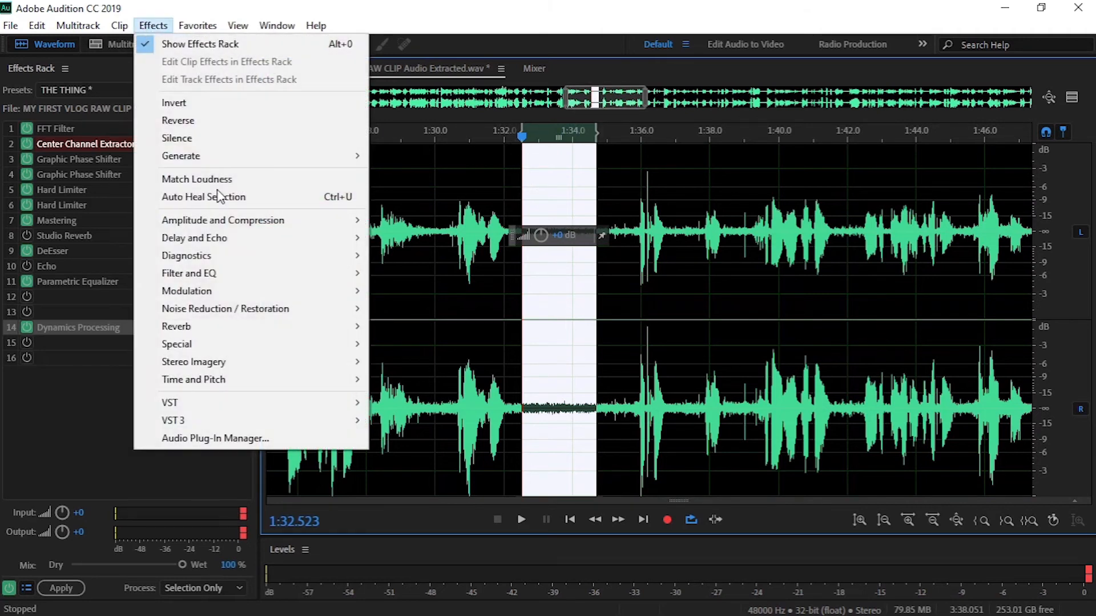
{"action": "mouse_move", "coordinate": [318, 313]}
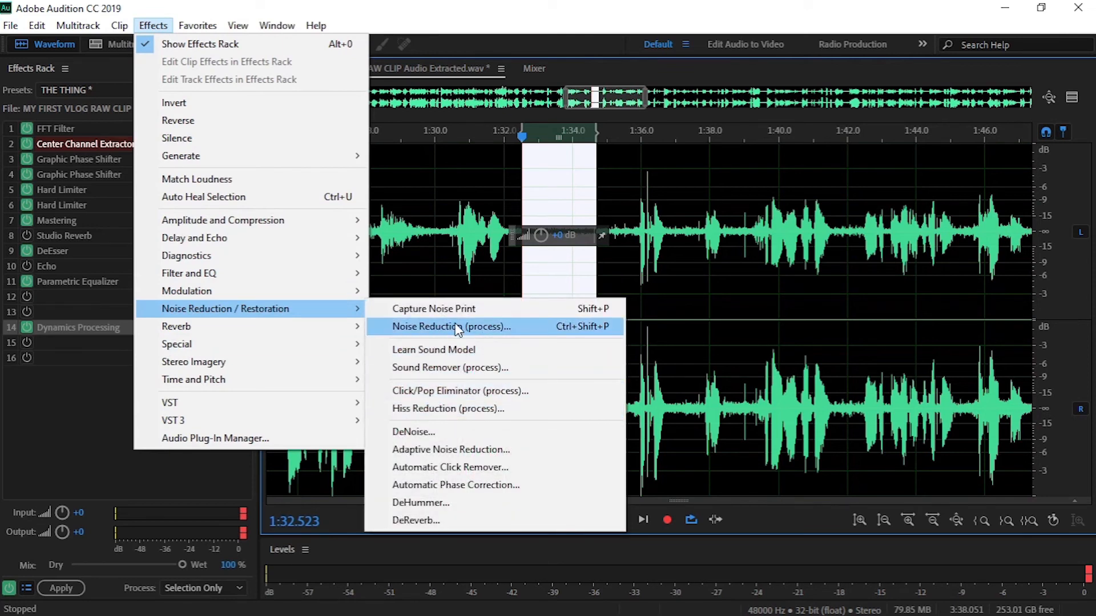
{"action": "left_click", "coordinate": [505, 326]}
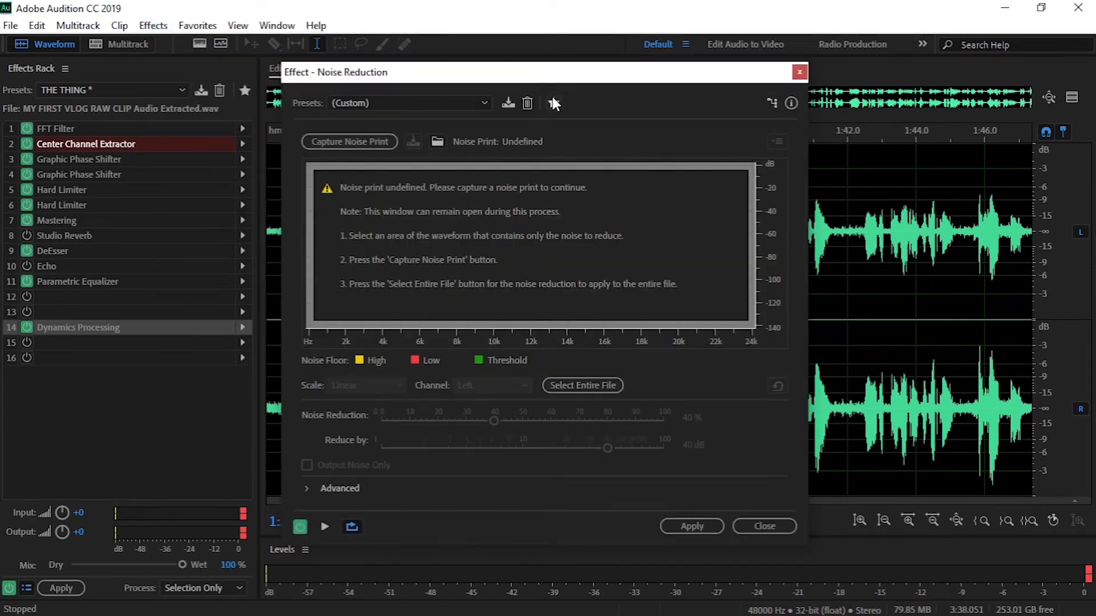
{"action": "left_click_drag", "start_coordinate": [562, 72], "coordinate": [368, 65]}
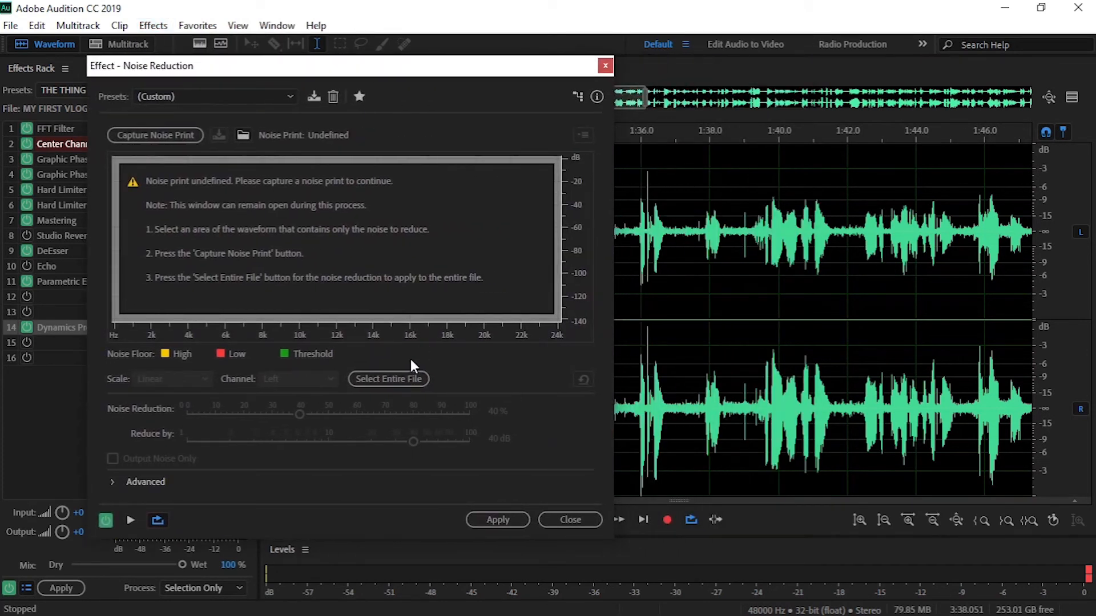
{"action": "left_click", "coordinate": [152, 136]}
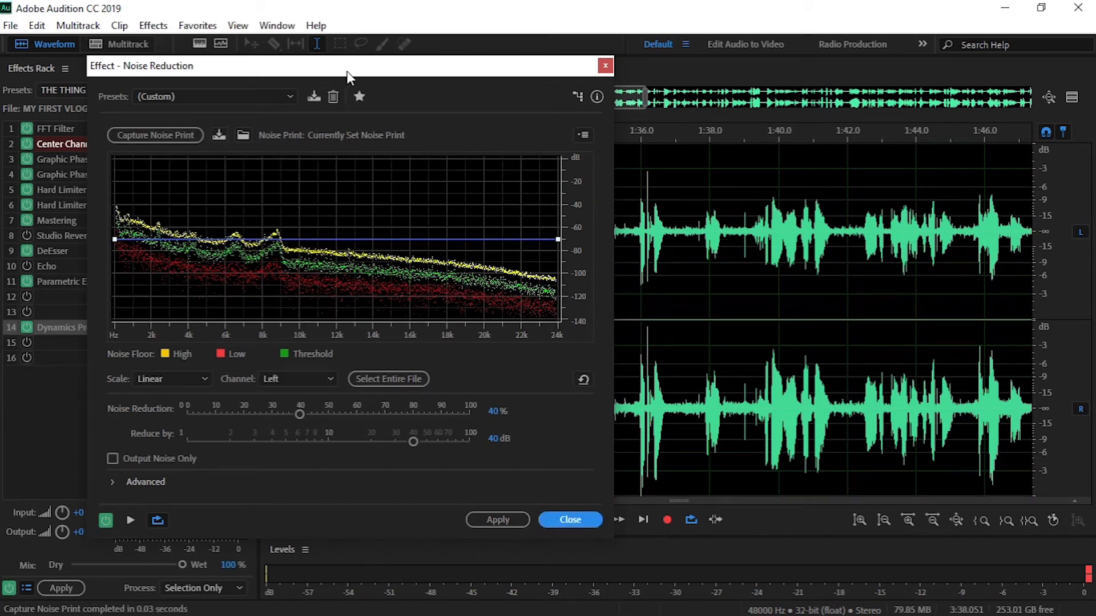
Step: Apply the Noise Reduction process to the entire file with 40% noise reduction and reduction by 40 dB
{"action": "left_click_drag", "start_coordinate": [345, 73], "coordinate": [850, 127]}
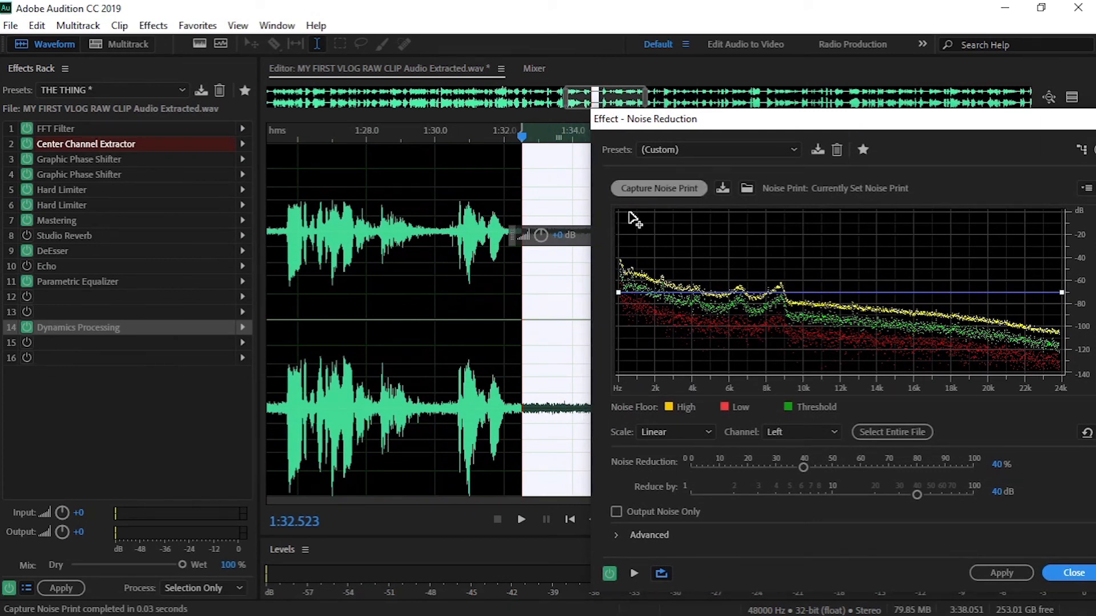
{"action": "left_click_drag", "start_coordinate": [837, 122], "coordinate": [551, 115]}
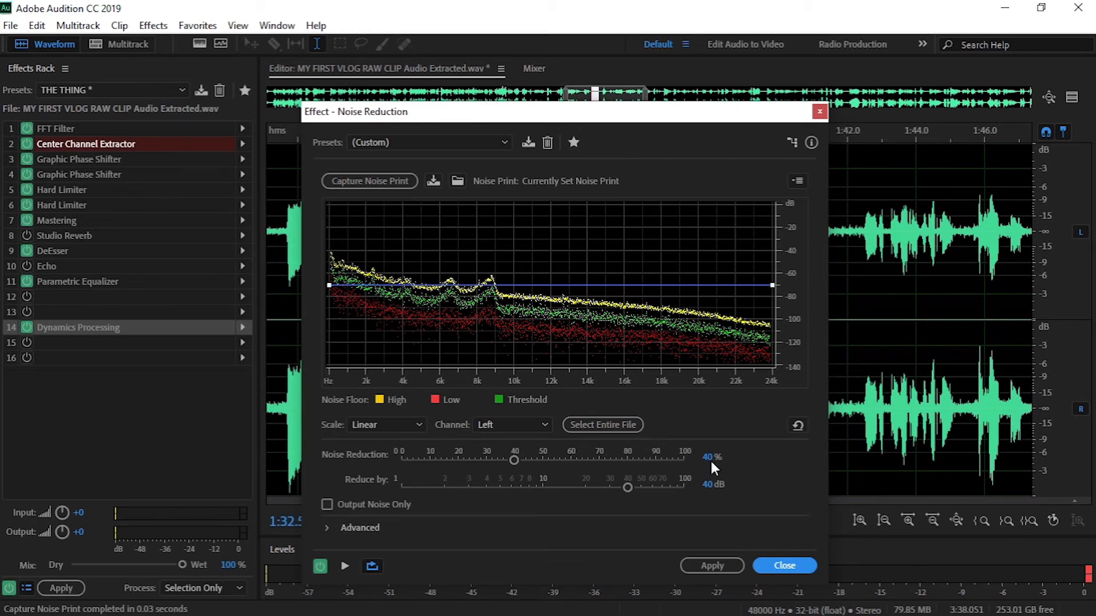
{"action": "left_click", "coordinate": [612, 426]}
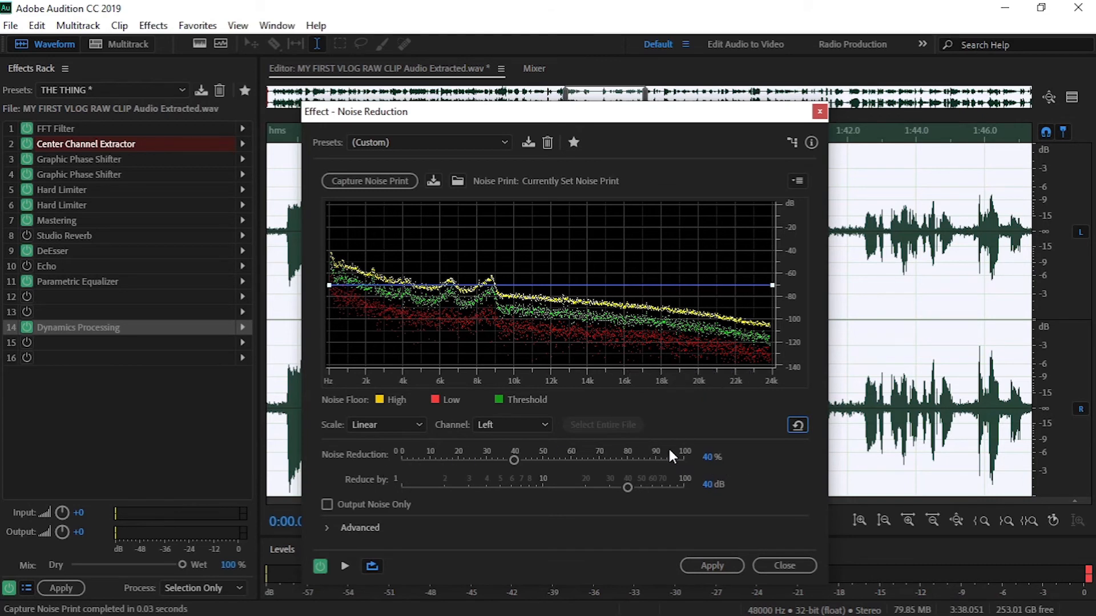
{"action": "left_click", "coordinate": [730, 560]}
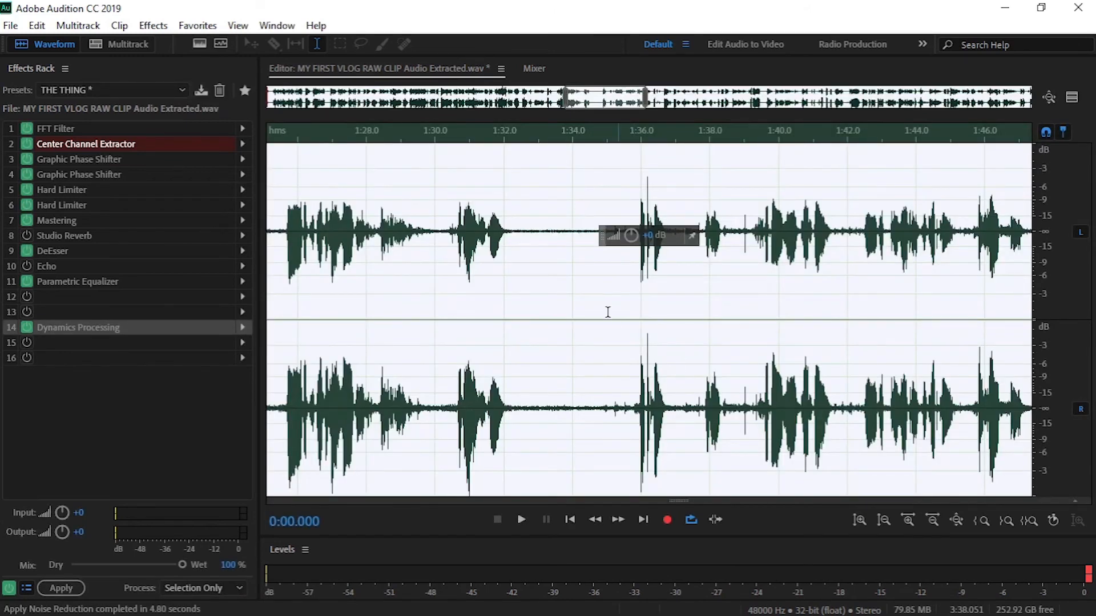
Step: Play the noise-reduced audio from about 1:32.7 to 1:46 to check the silent gaps and the voice
{"action": "left_click", "coordinate": [553, 251]}
{"action": "left_click_drag", "start_coordinate": [525, 237], "coordinate": [605, 247]}
{"action": "left_click", "coordinate": [572, 260]}
{"action": "left_click", "coordinate": [529, 252]}
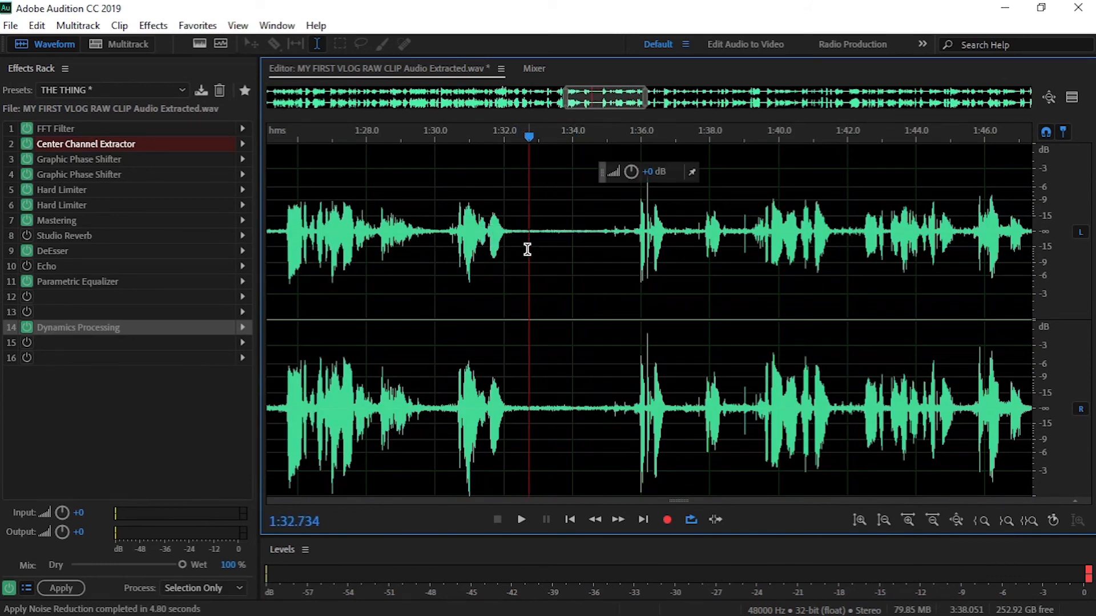
{"action": "left_click", "coordinate": [522, 519]}
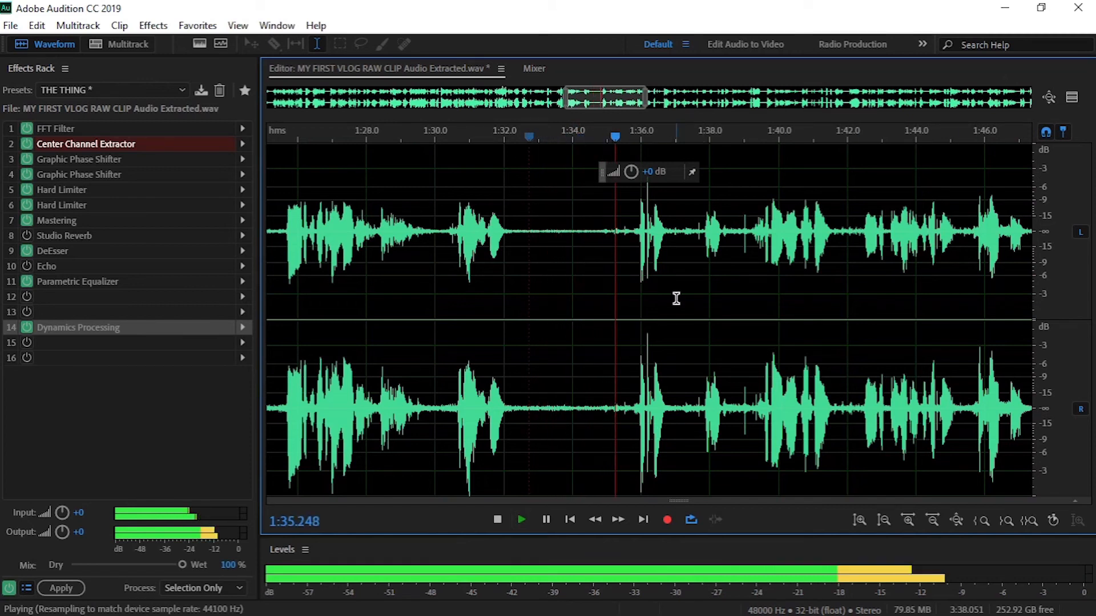
{"action": "left_click_drag", "start_coordinate": [645, 105], "coordinate": [1044, 105]}
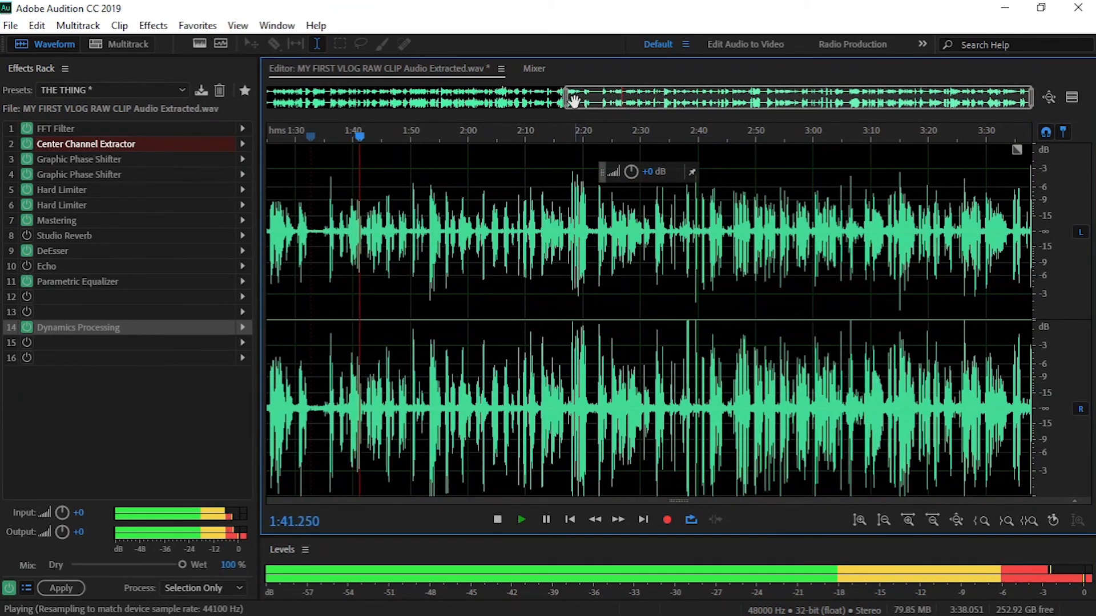
{"action": "left_click_drag", "start_coordinate": [247, 105], "coordinate": [183, 108]}
{"action": "left_click", "coordinate": [437, 355]}
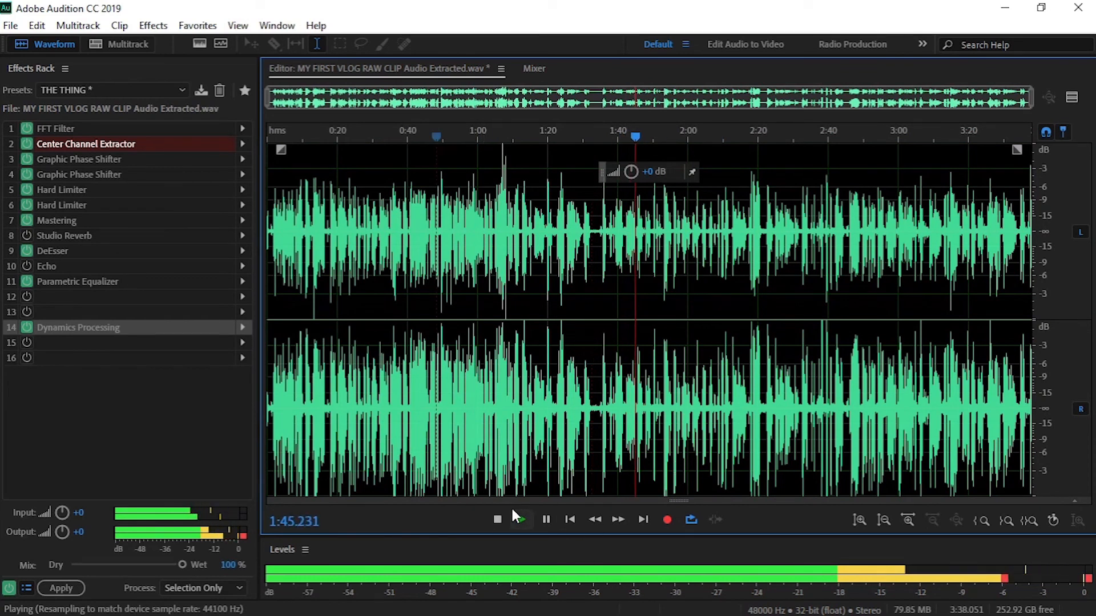
{"action": "left_click", "coordinate": [497, 519]}
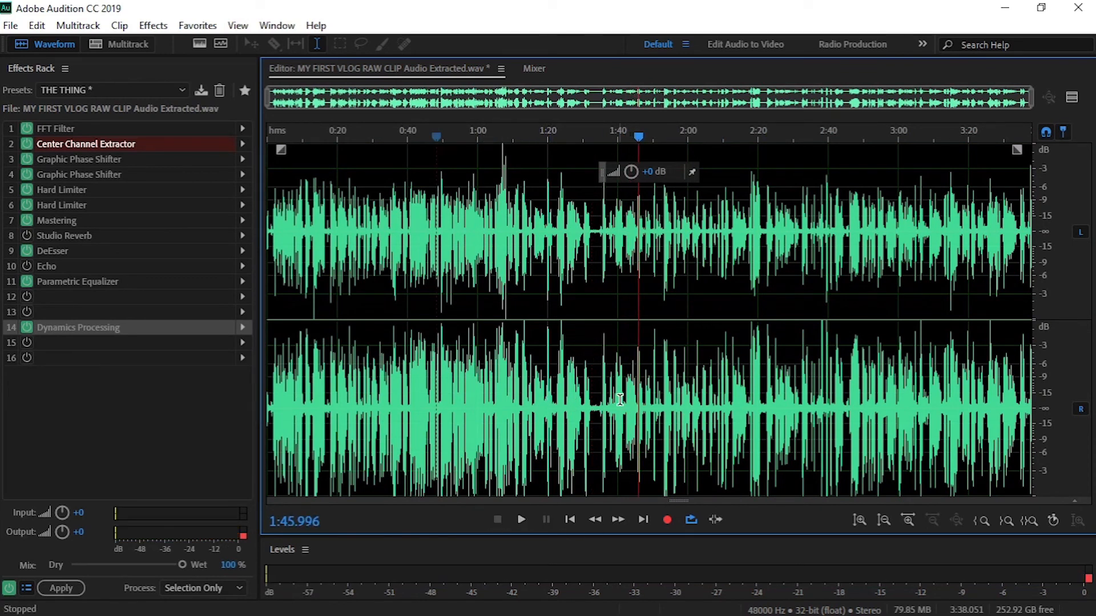
Step: Apply the THE THING effects rack to the whole file and close Audition, saving the changes to the extracted audio
{"action": "left_click", "coordinate": [61, 588]}
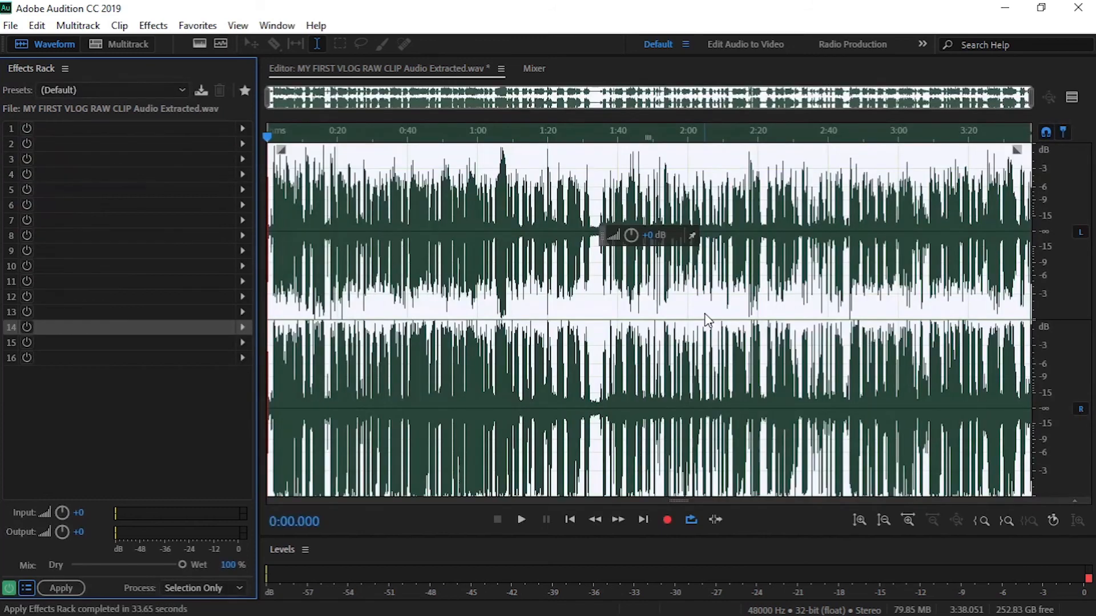
{"action": "left_click", "coordinate": [622, 300]}
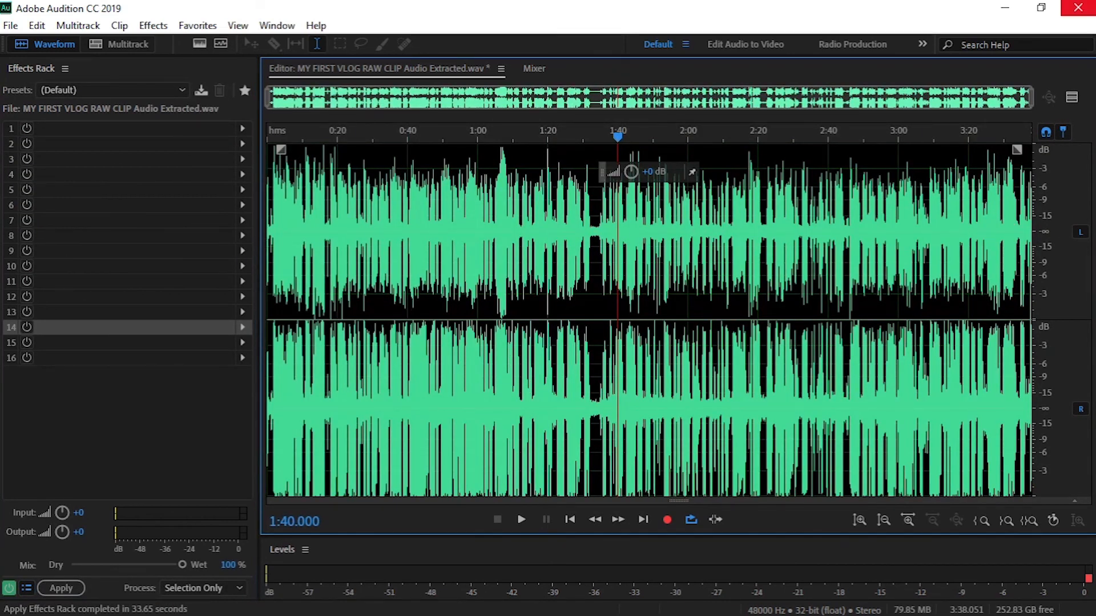
{"action": "left_click", "coordinate": [1077, 8]}
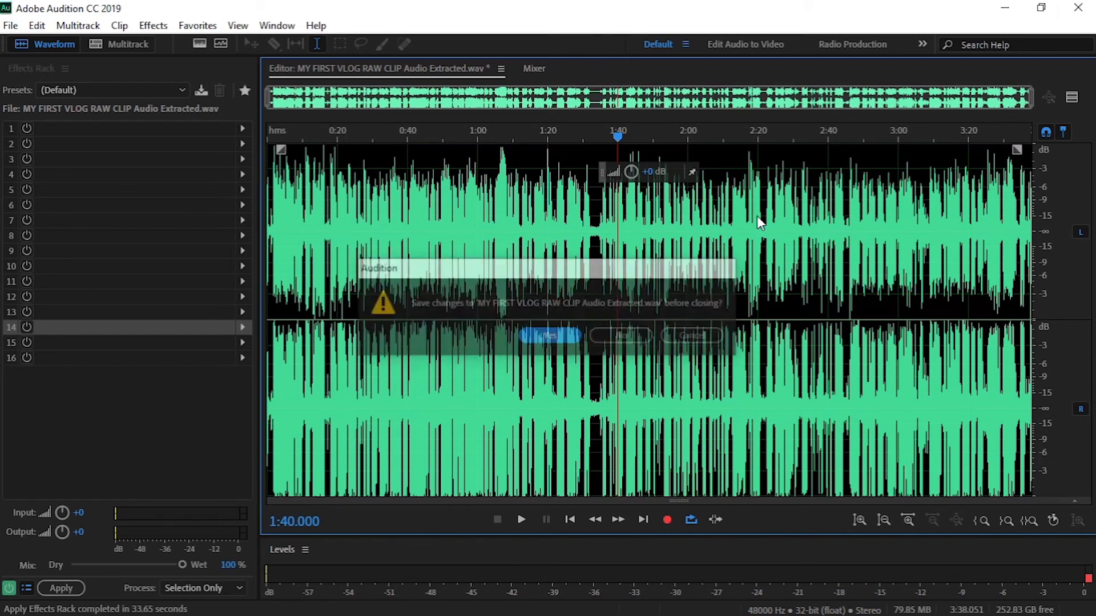
{"action": "left_click", "coordinate": [556, 337]}
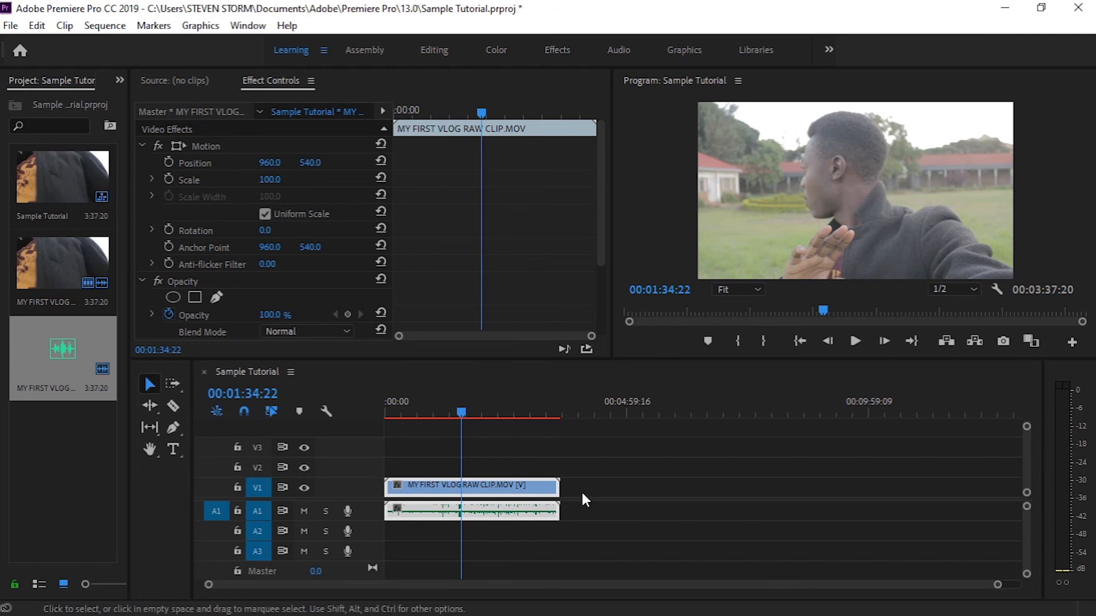
Step: In Premiere Pro, play the sequence from 00:01:45:21 to 00:02:02:17 to check the processed audio, and save the project
{"action": "mouse_move", "coordinate": [478, 414]}
{"action": "left_mouse_down"}
{"action": "mouse_move", "coordinate": [487, 417]}
{"action": "mouse_move", "coordinate": [471, 415]}
{"action": "left_mouse_up"}
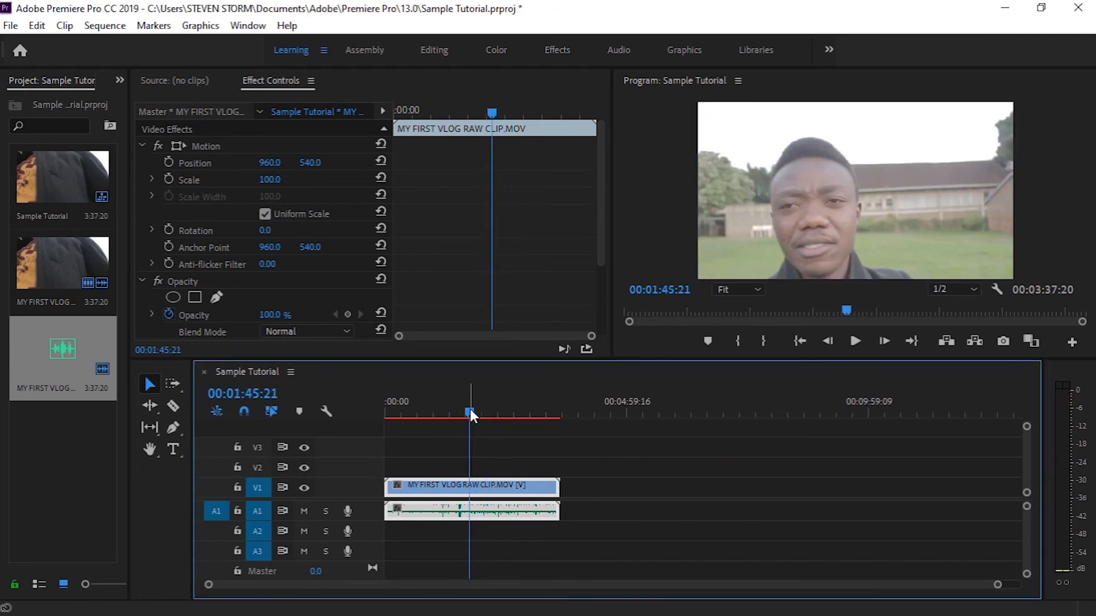
{"action": "left_click", "coordinate": [634, 509]}
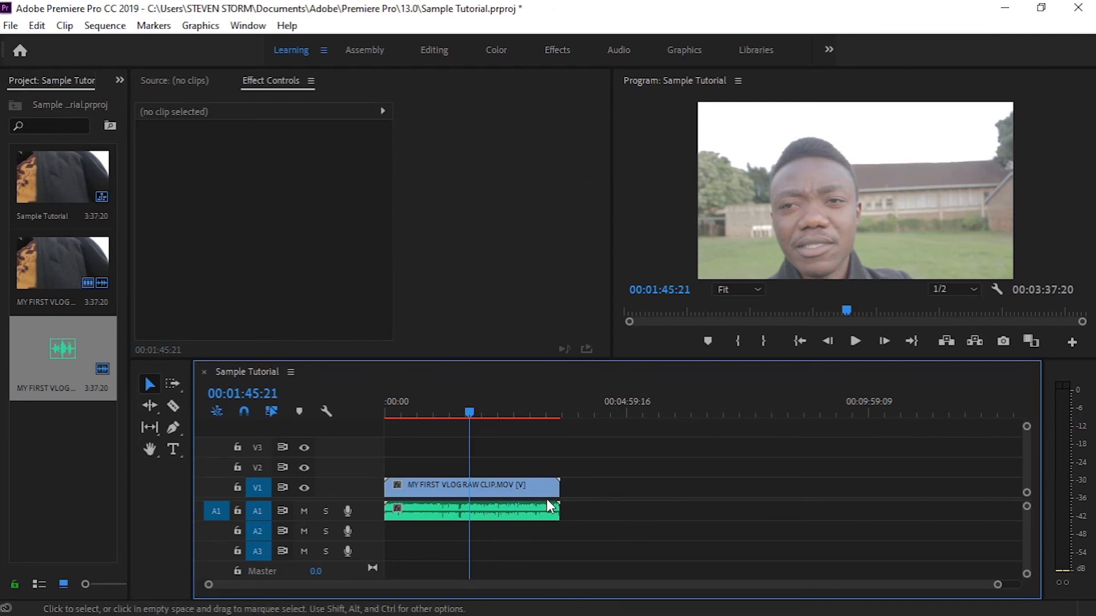
{"action": "left_click", "coordinate": [852, 339]}
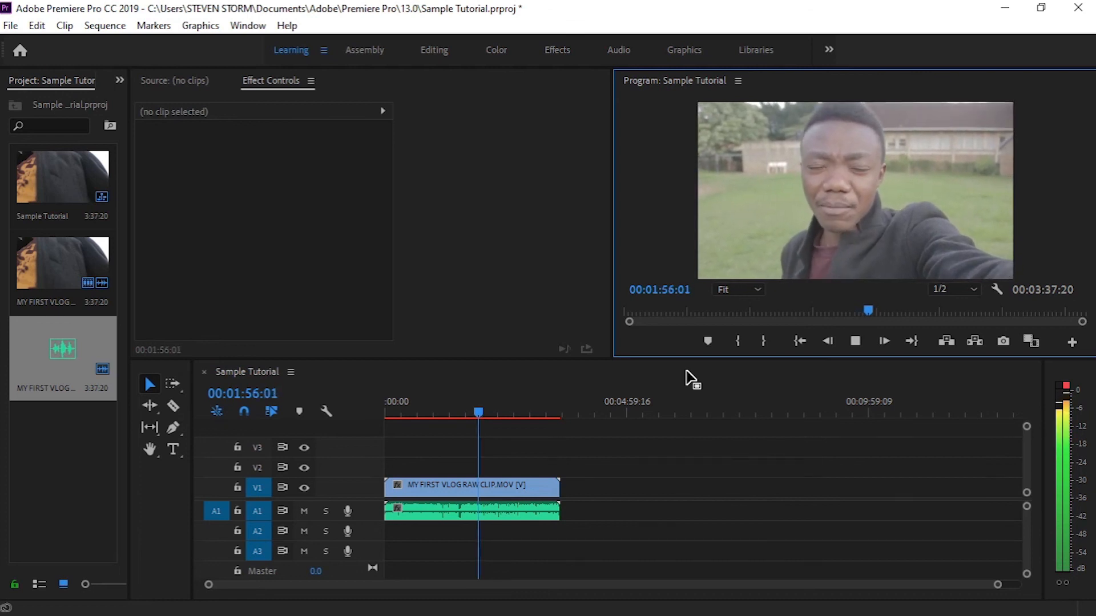
{"action": "left_click", "coordinate": [854, 348]}
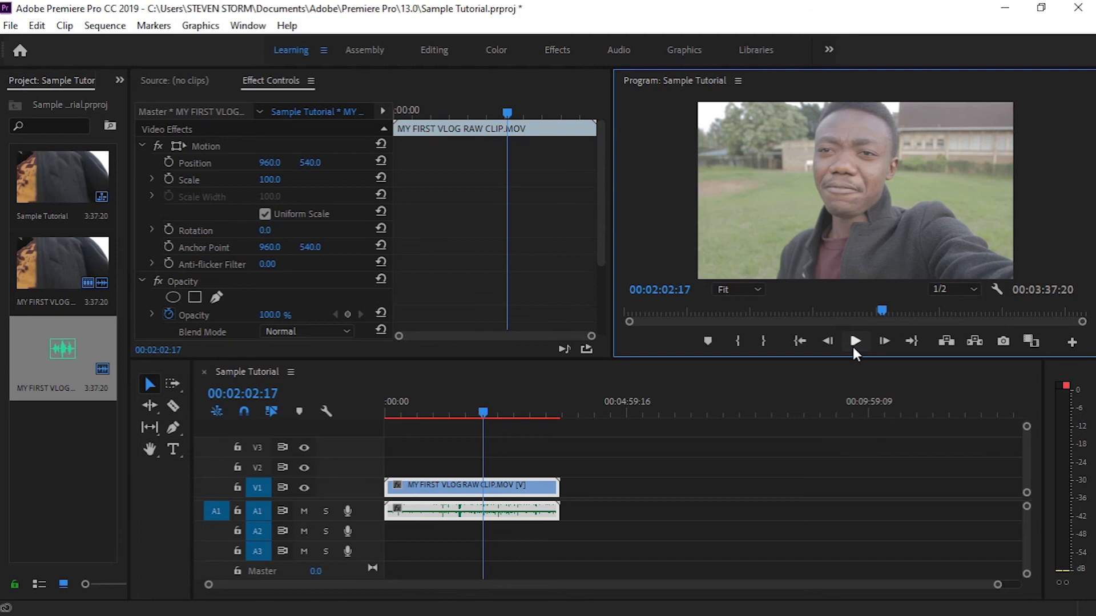
{"action": "key", "text": "ctrl+s"}
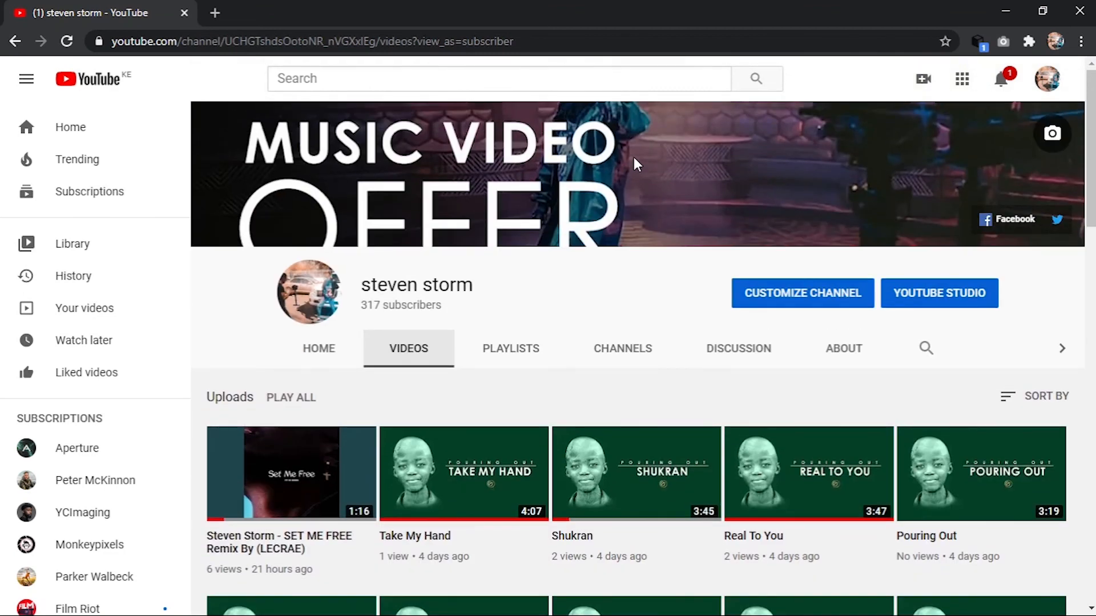
{"action": "scroll", "coordinate": [634, 161], "scroll_direction": "down", "scroll_amount": 10}
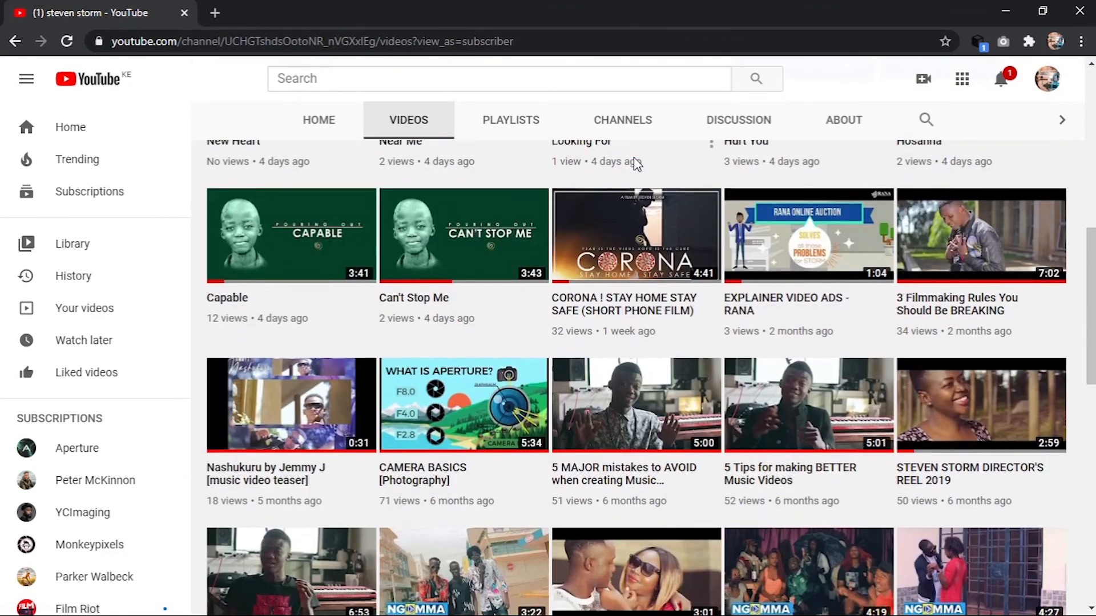
{"action": "scroll", "coordinate": [633, 159], "scroll_direction": "down", "scroll_amount": 10}
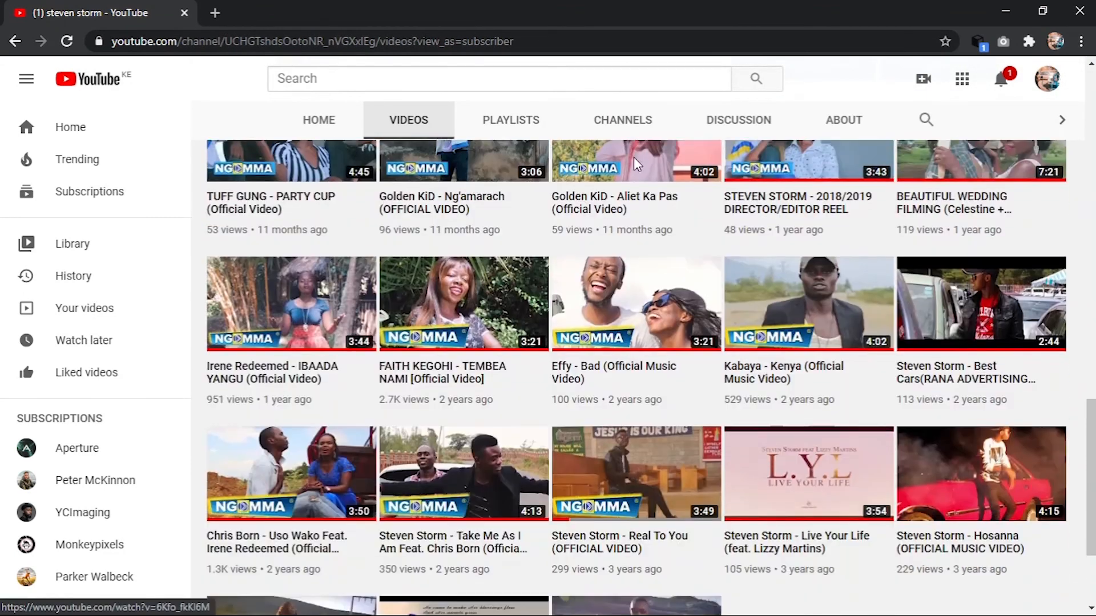
{"action": "scroll", "coordinate": [633, 156], "scroll_direction": "down", "scroll_amount": 3}
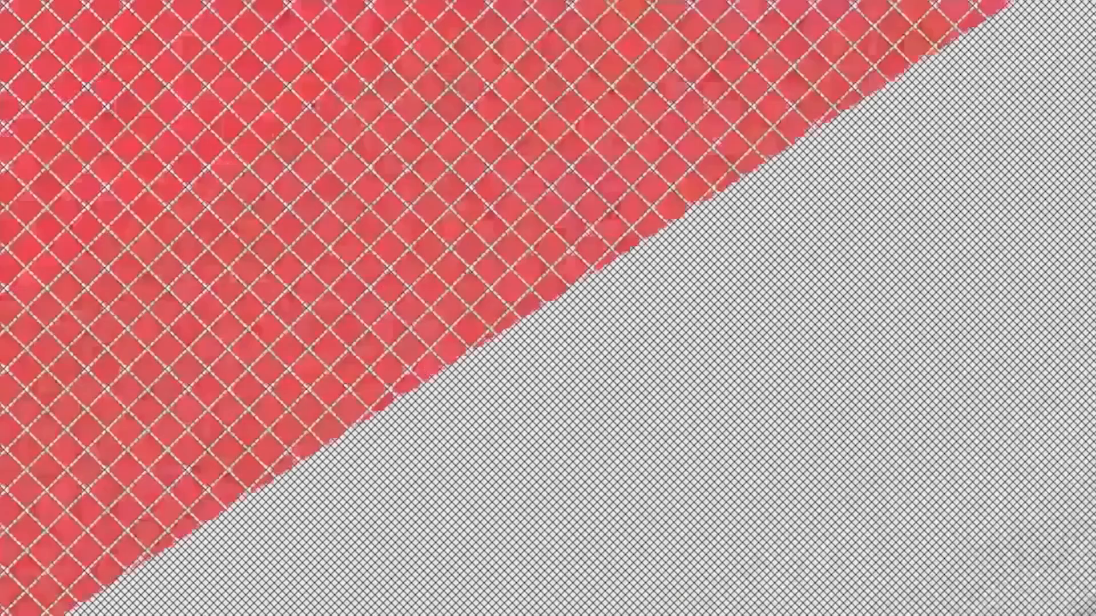